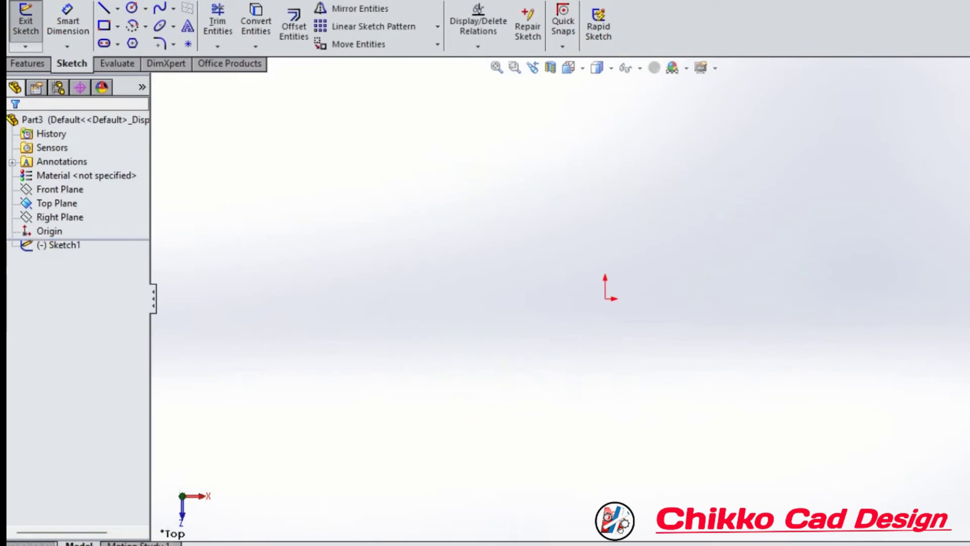
# Draw a circle centred on the sketch origin and fit it into view
pyautogui.click(132, 7)
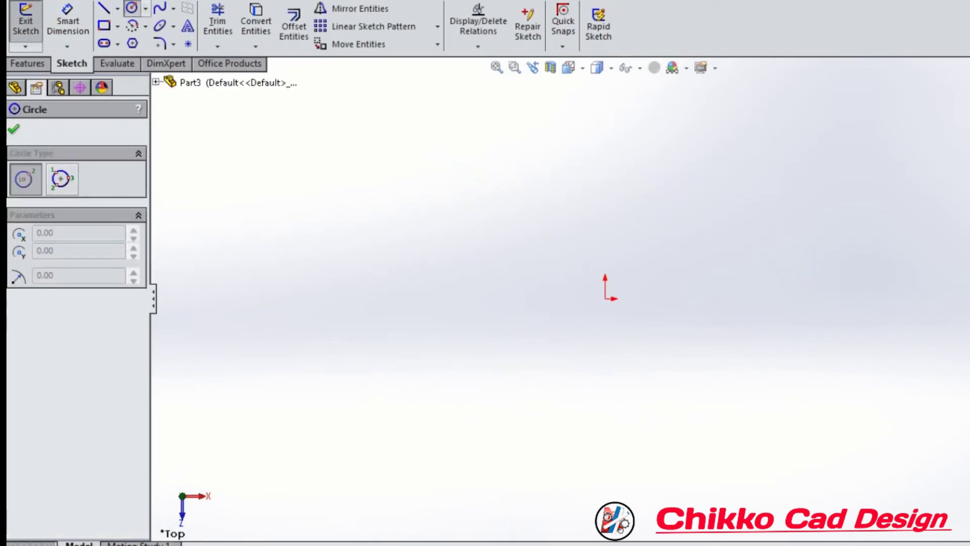
pyautogui.click(605, 298)
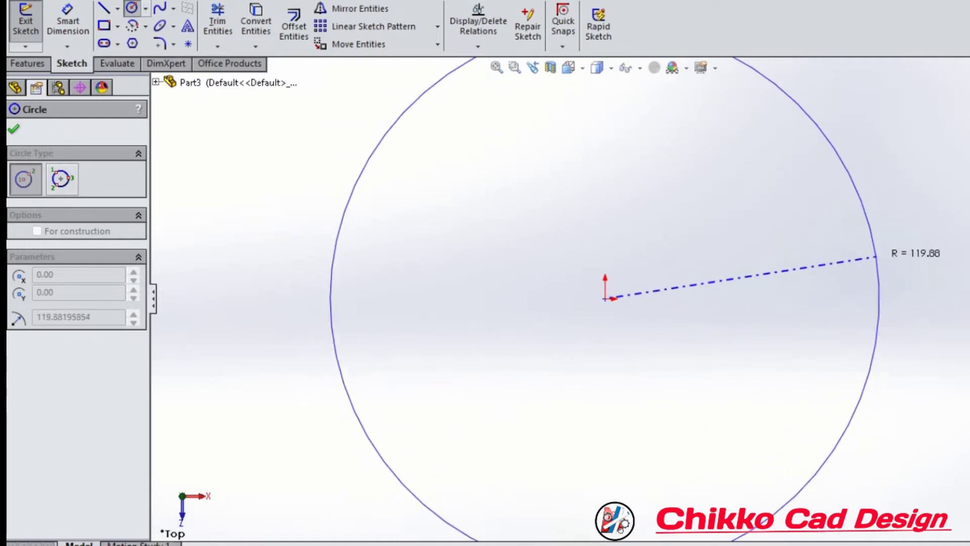
pyautogui.click(876, 256)
pyautogui.press('Escape')
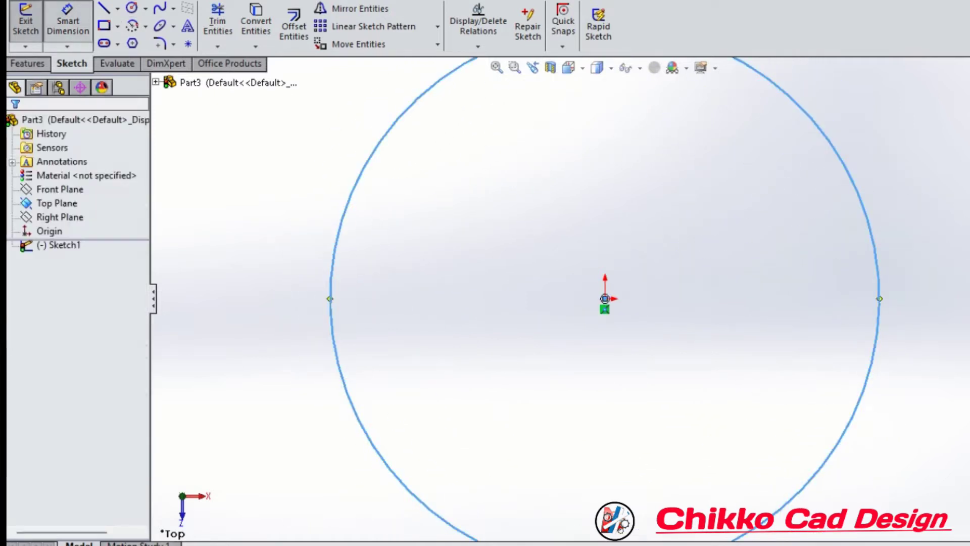
pyautogui.press('f')
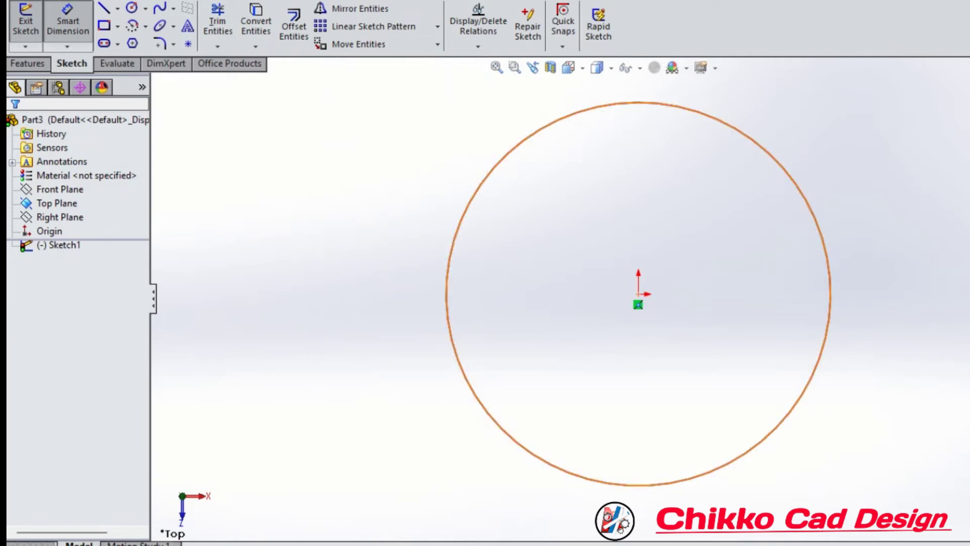
# Dimension the circle's diameter to 400 mm and exit Sketch1
pyautogui.click(829, 283)
pyautogui.click(859, 311)
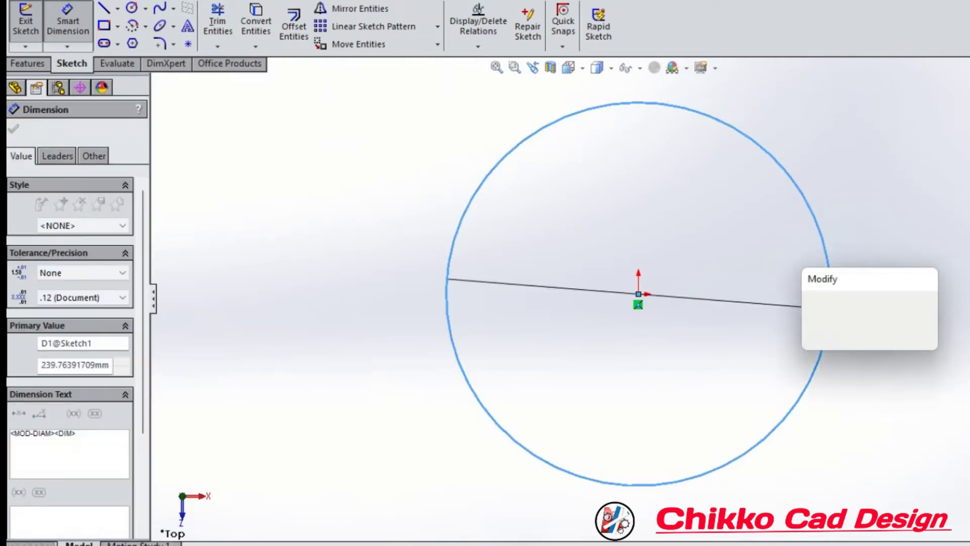
pyautogui.write('400')
pyautogui.press('Return')
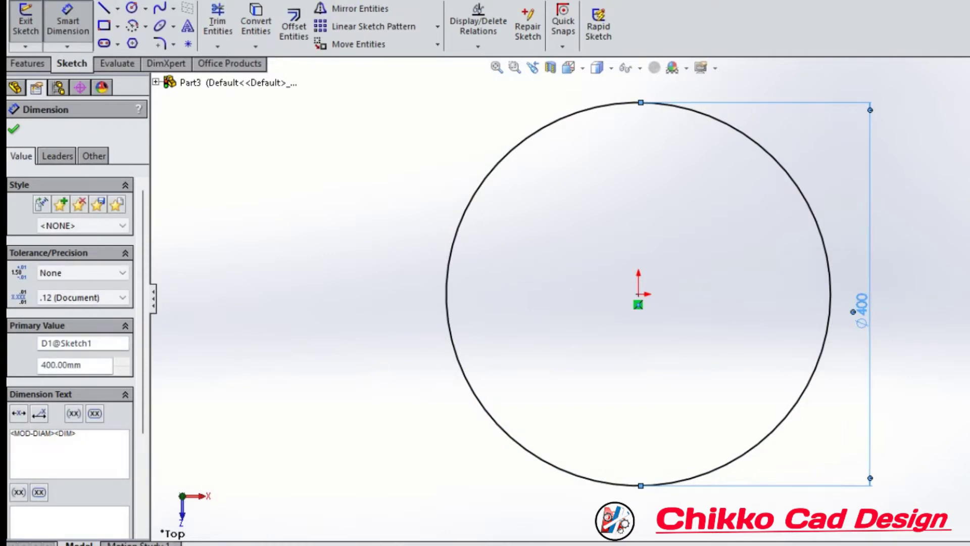
pyautogui.press('Escape')
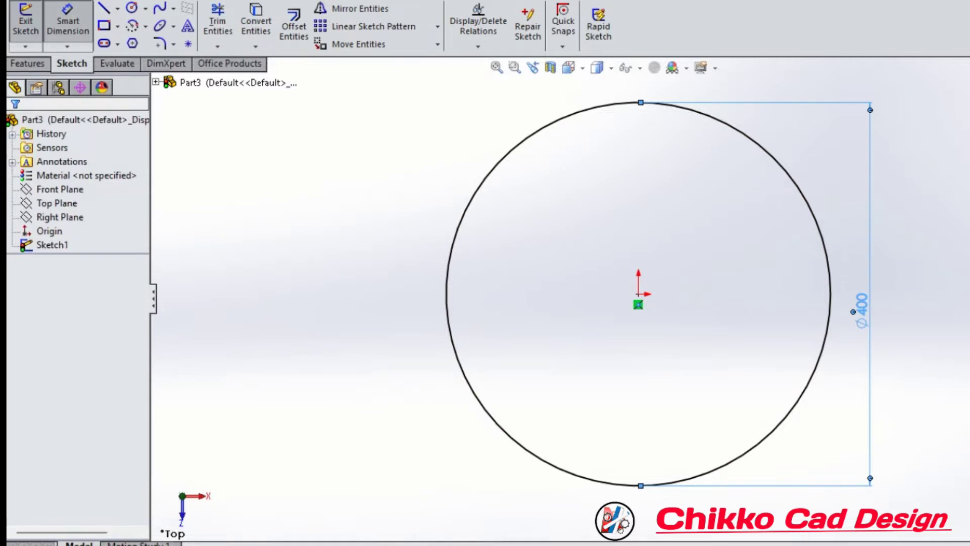
pyautogui.click(25, 23)
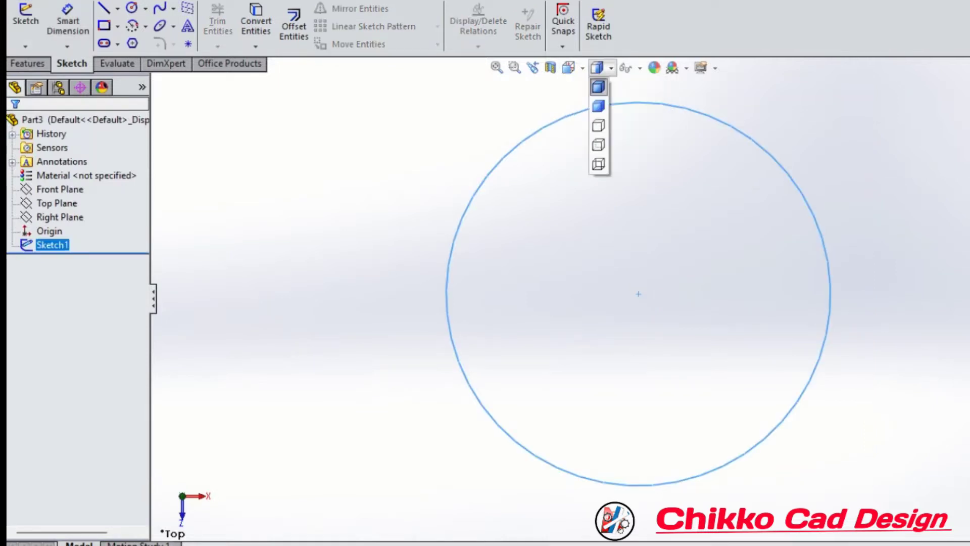
# Switch to isometric view and start a reference plane based on the Top Plane
pyautogui.click(609, 126)
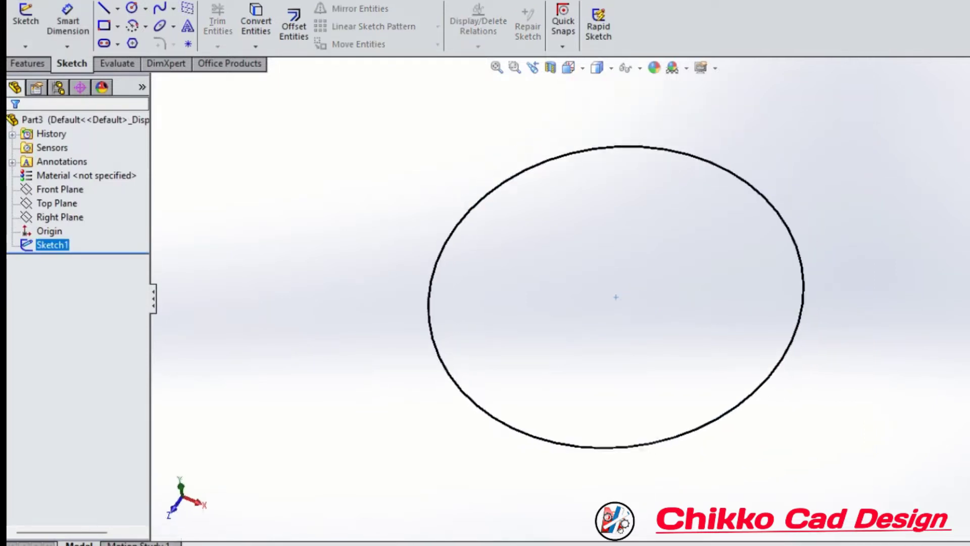
pyautogui.click(121, 2)
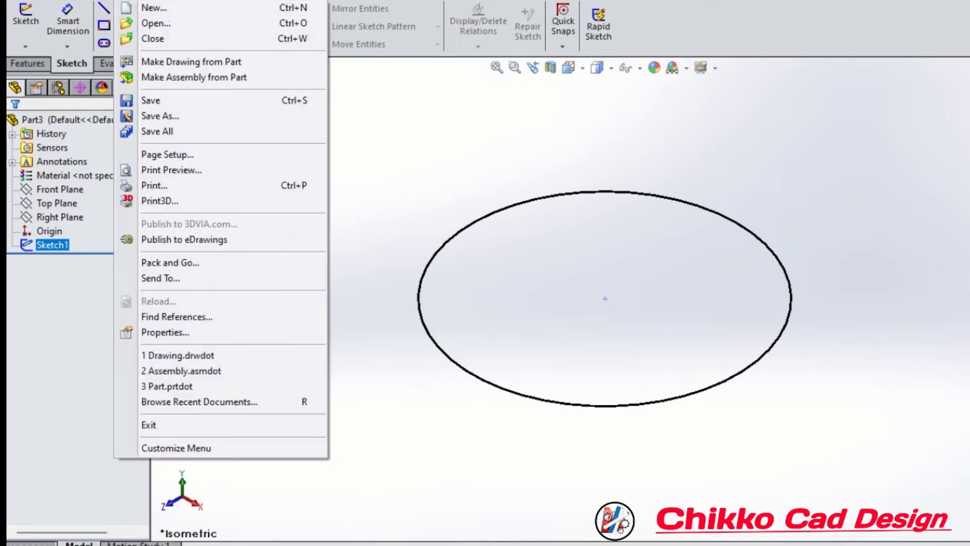
pyautogui.press('Escape')
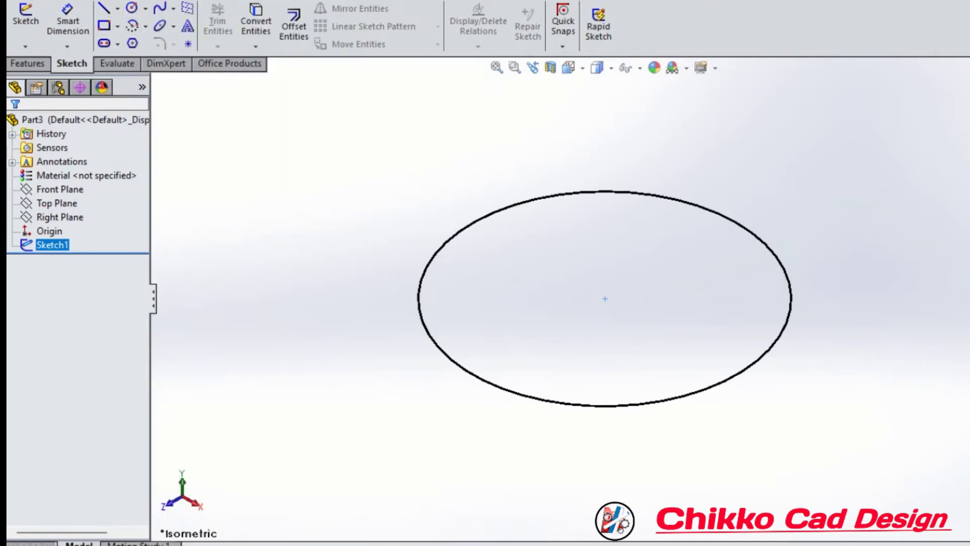
pyautogui.click(27, 63)
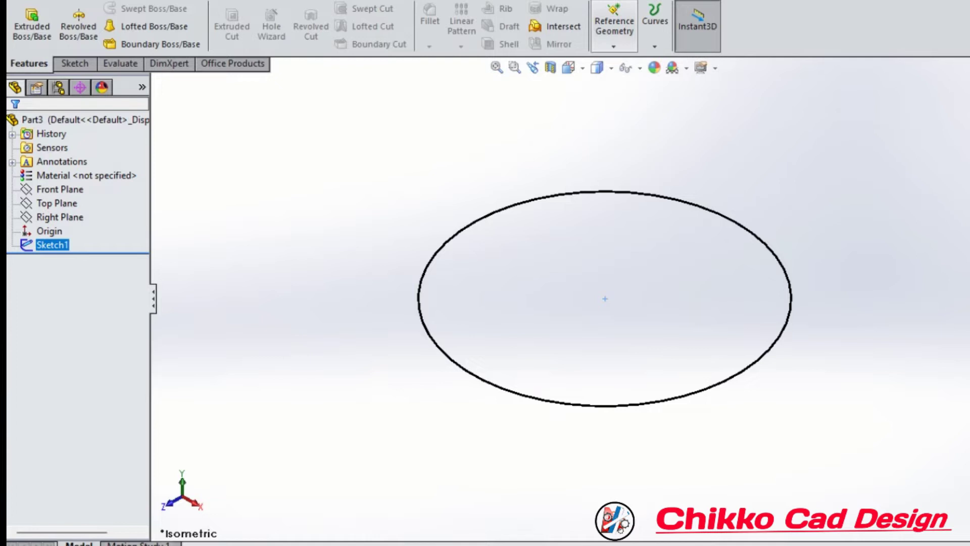
pyautogui.click(614, 47)
pyautogui.click(629, 61)
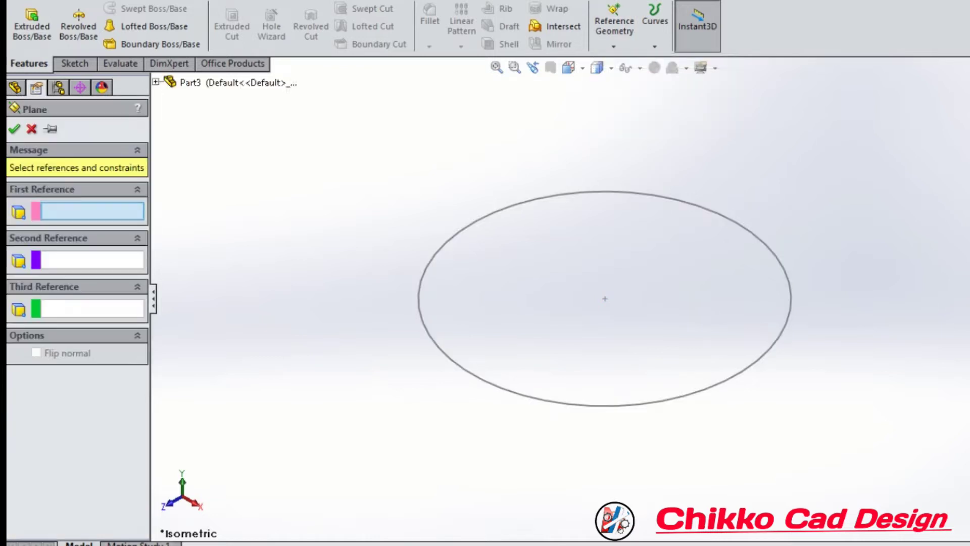
pyautogui.click(157, 82)
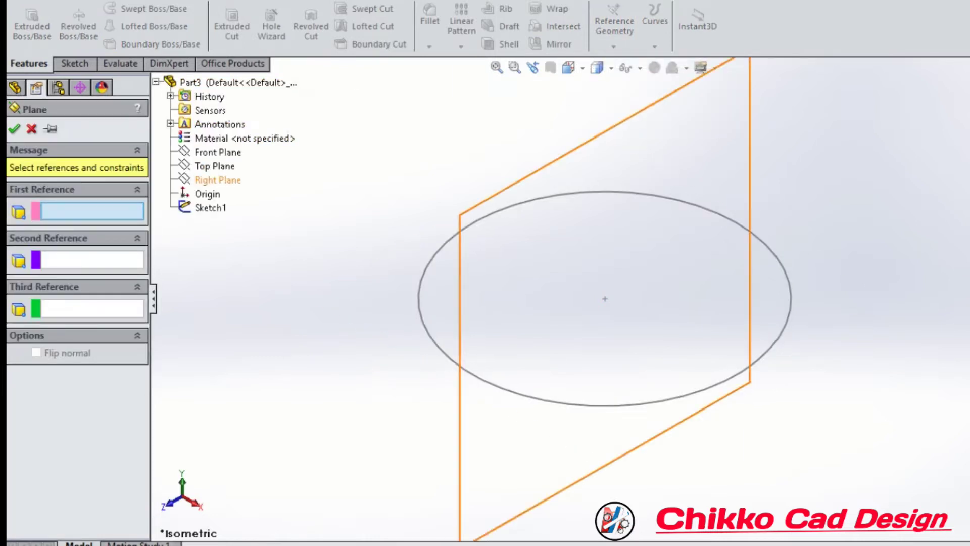
pyautogui.click(215, 166)
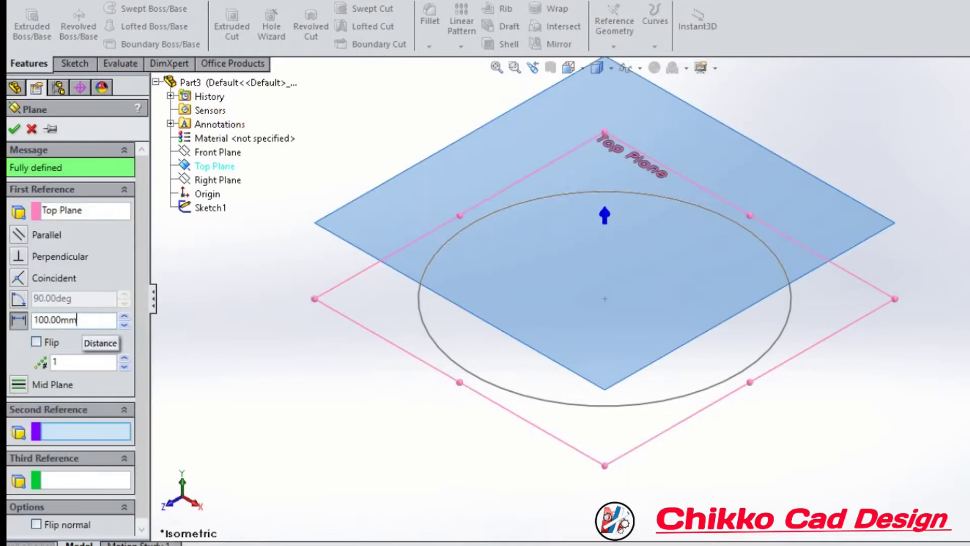
# Set the plane offset to 300 mm and confirm Plane1
pyautogui.doubleClick(66, 320)
pyautogui.write('300')
pyautogui.press('Return')
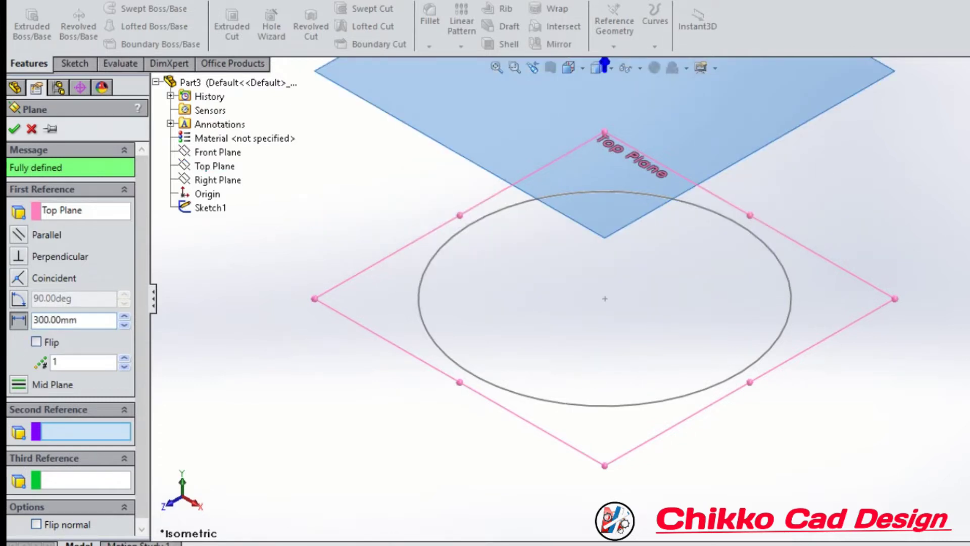
pyautogui.moveTo(607, 304); pyautogui.dragTo(606, 253, button='middle')
pyautogui.scroll(5, 605, 299)
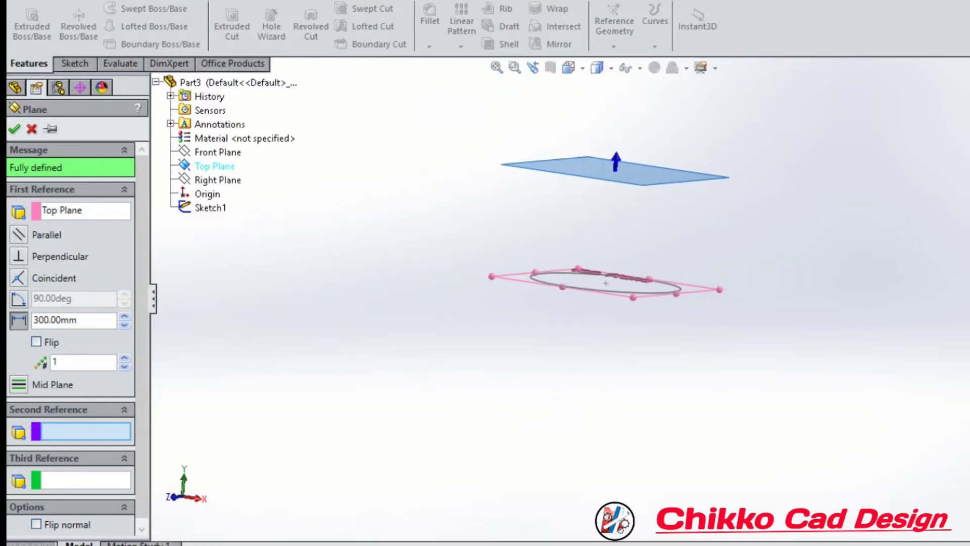
pyautogui.press('Return')
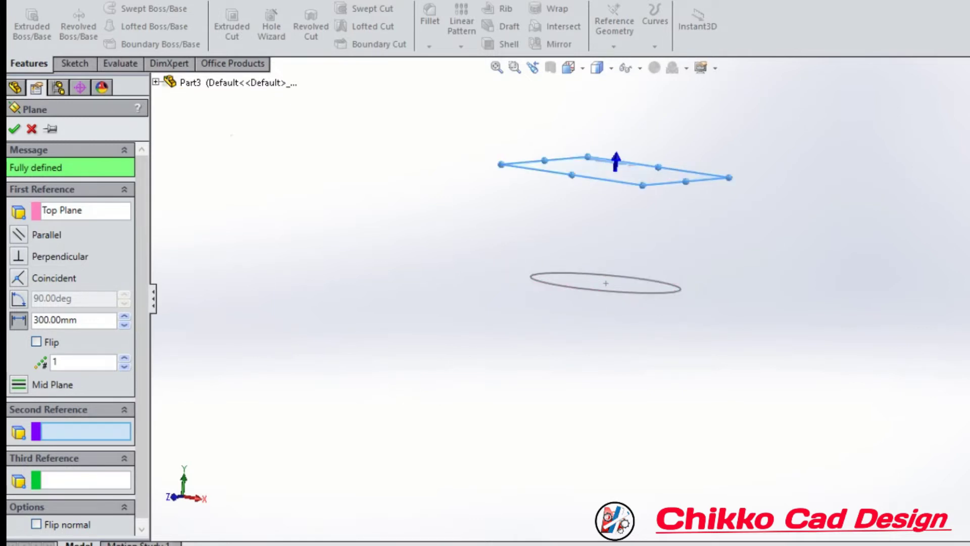
pyautogui.hotkey('ctrl', '7')
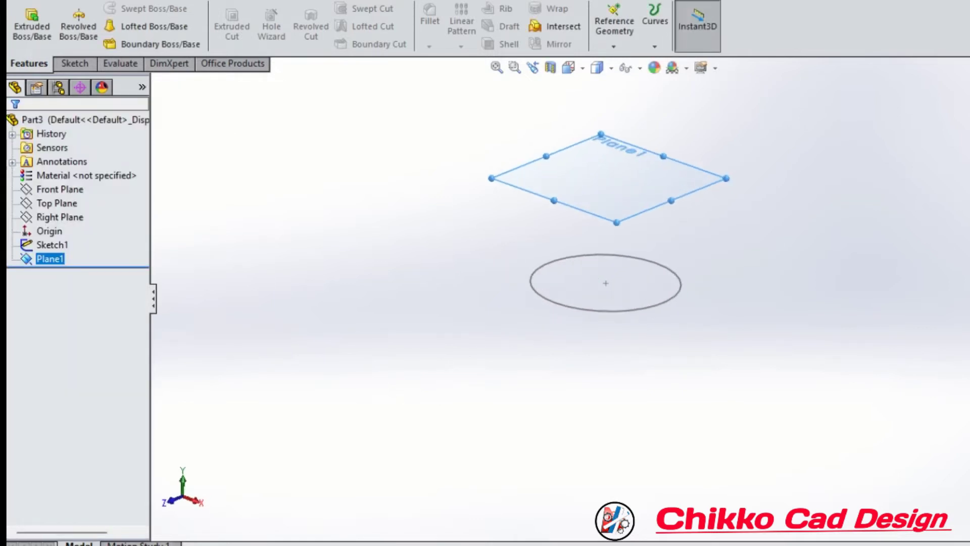
# Start a new sketch on Plane1 and view it head-on
pyautogui.click(609, 177)
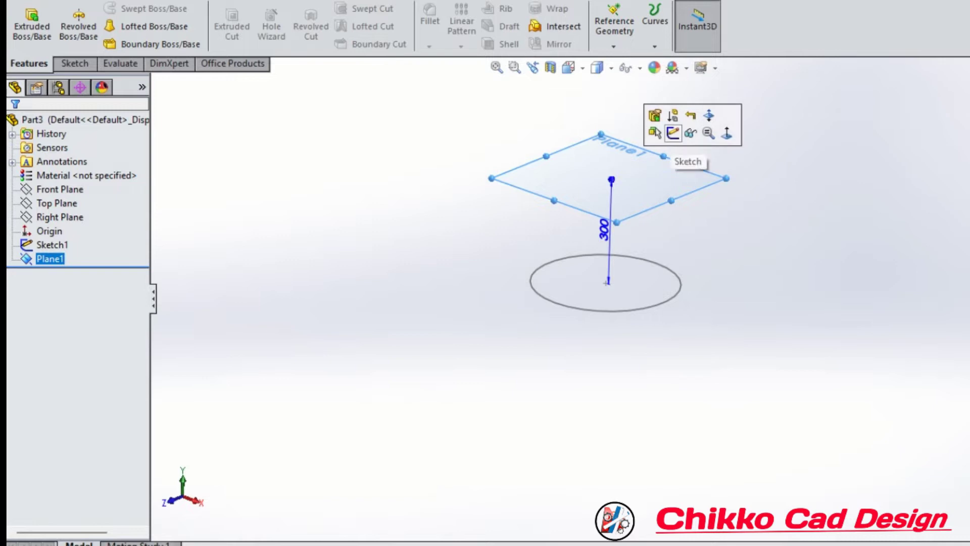
pyautogui.click(674, 133)
pyautogui.click(569, 67)
pyautogui.click(569, 67)
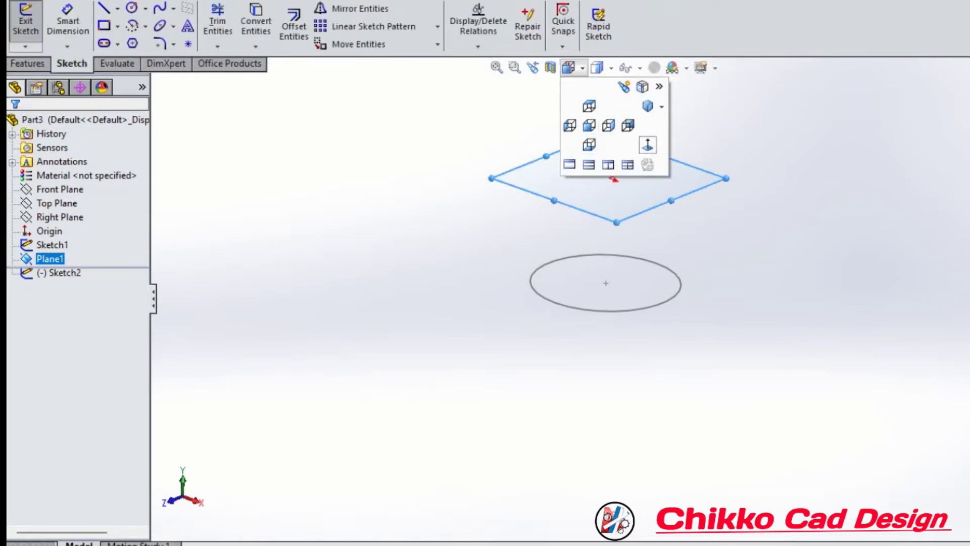
pyautogui.click(648, 145)
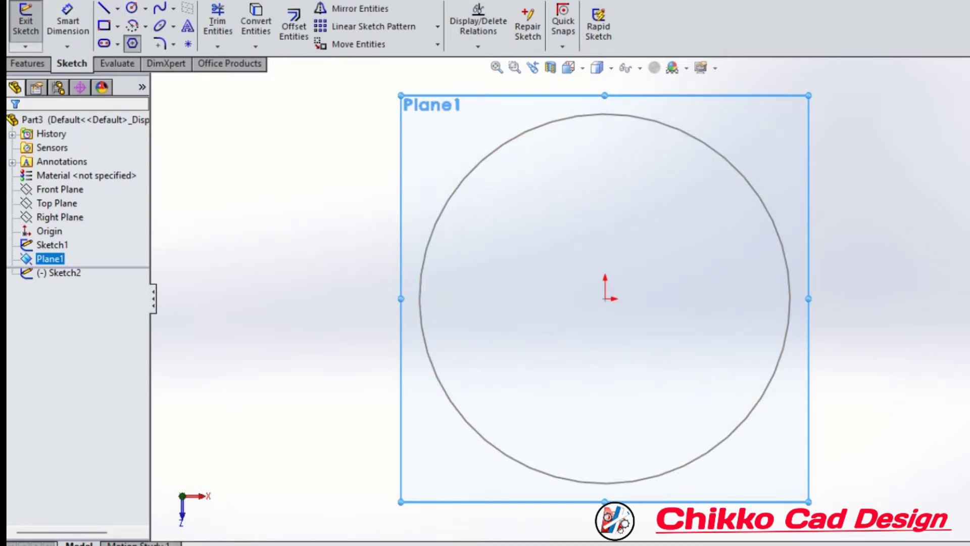
# Draw a 10-sided polygon centred on the origin
pyautogui.click(132, 43)
pyautogui.click(606, 298)
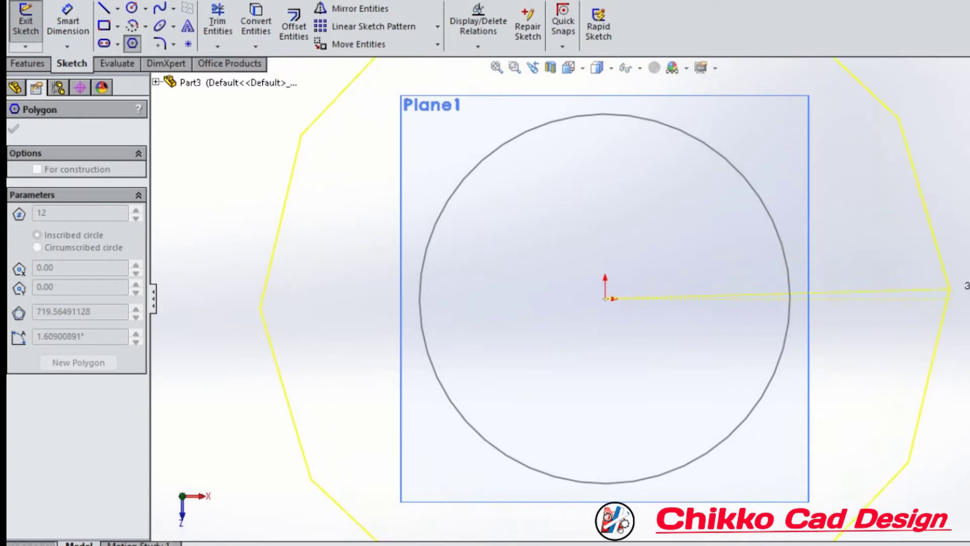
pyautogui.click(950, 289)
pyautogui.scroll(2, 708, 348)
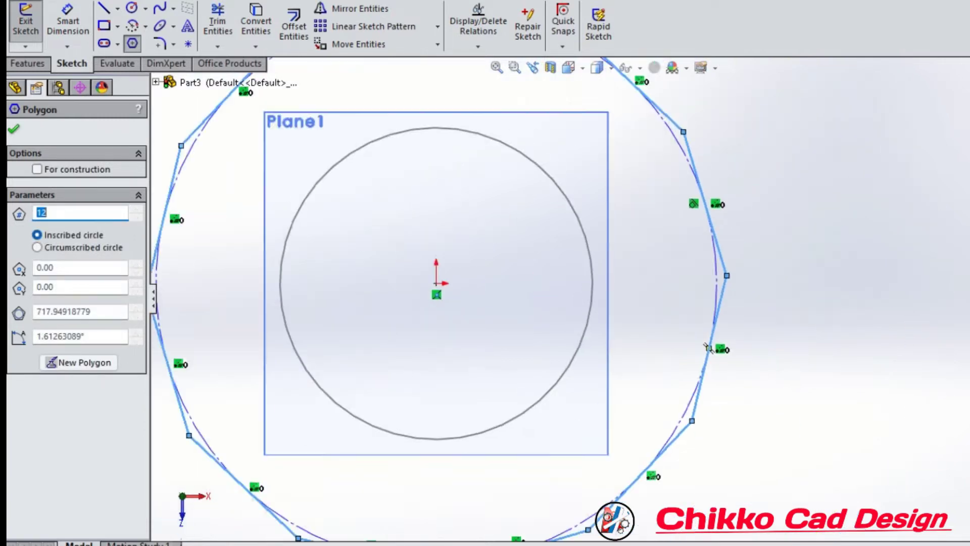
pyautogui.scroll(1, 609, 300)
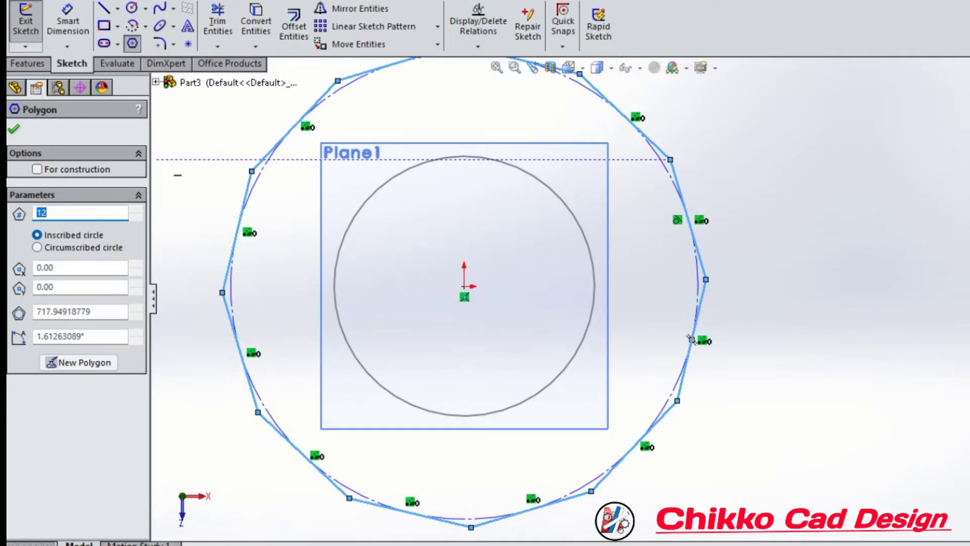
pyautogui.write('1')
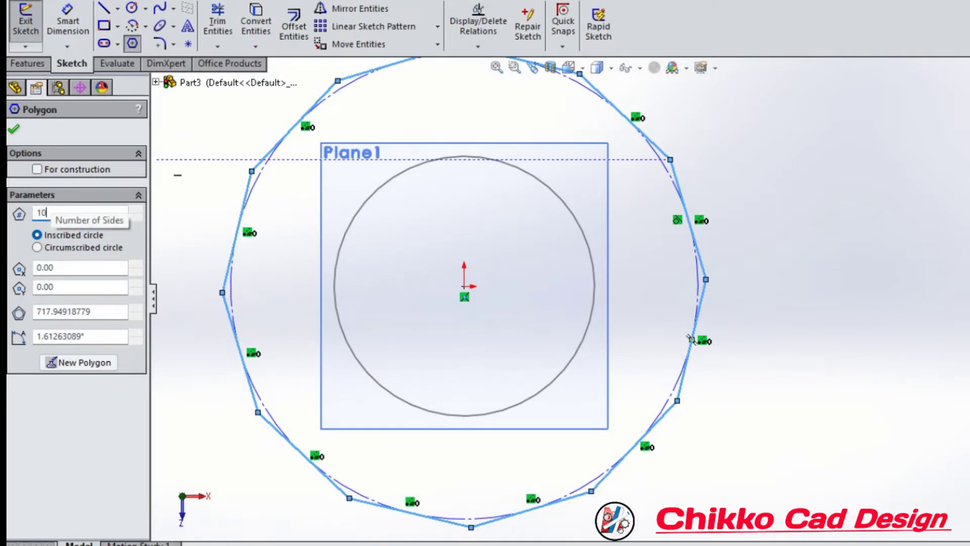
pyautogui.press('Return')
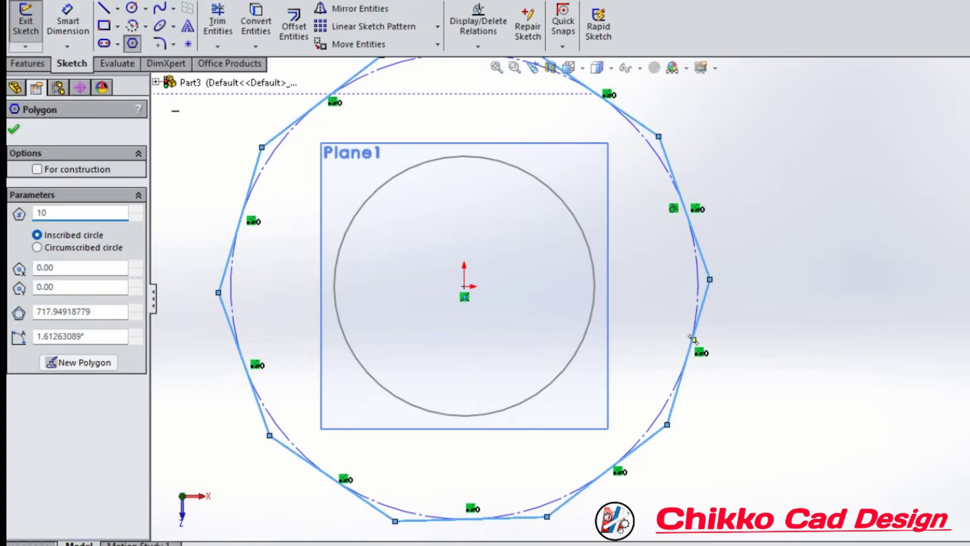
# Set the polygon's circle diameter to 700 and accept Sketch2
pyautogui.press('Tab')
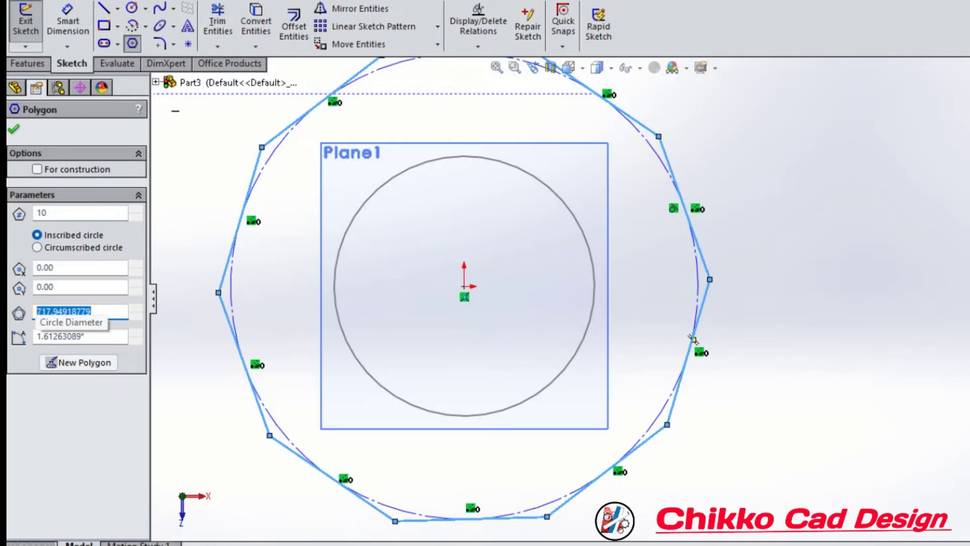
pyautogui.write('700')
pyautogui.press('Return')
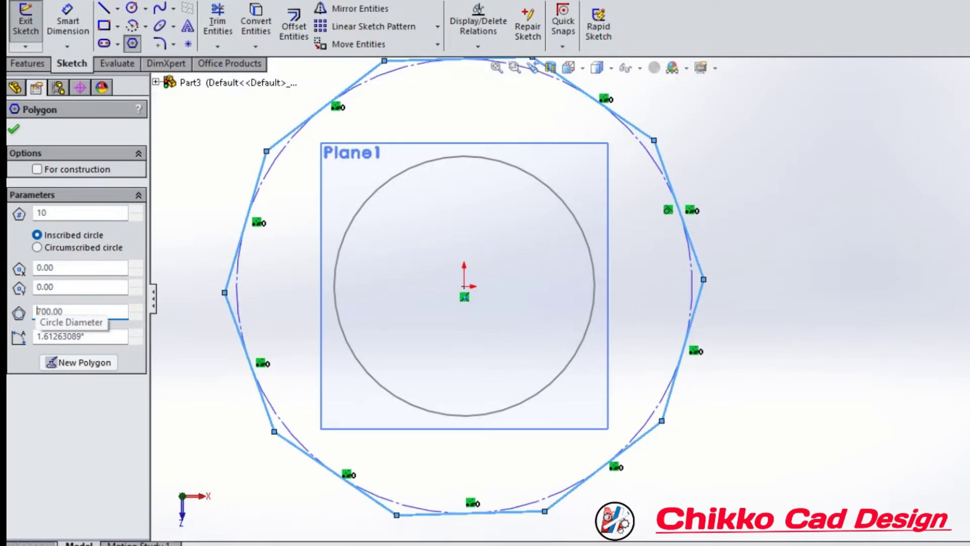
pyautogui.click(14, 129)
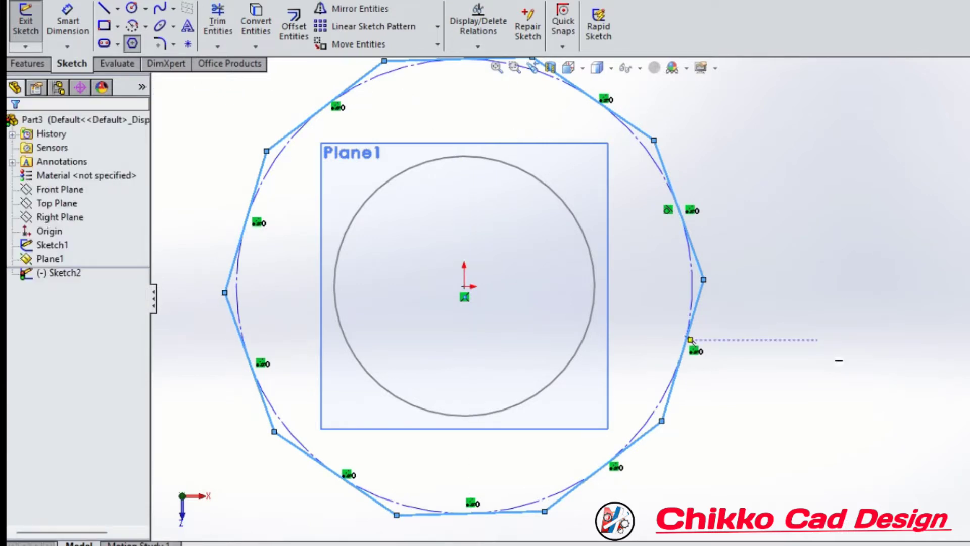
pyautogui.moveTo(845, 357); pyautogui.dragTo(735, 166, button='middle')
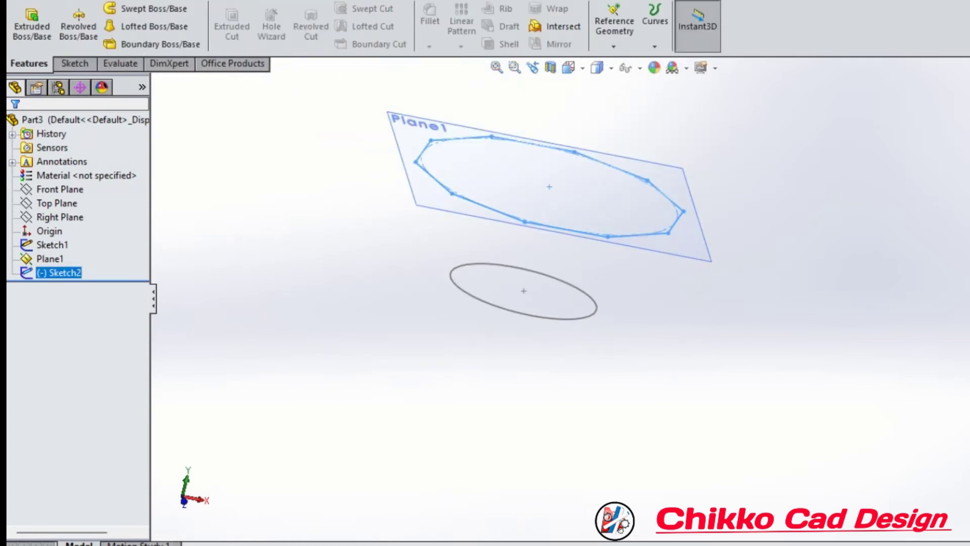
# Loft the polygon Sketch2 to the circle Sketch1 with a Normal To Profile start constraint
pyautogui.click(154, 26)
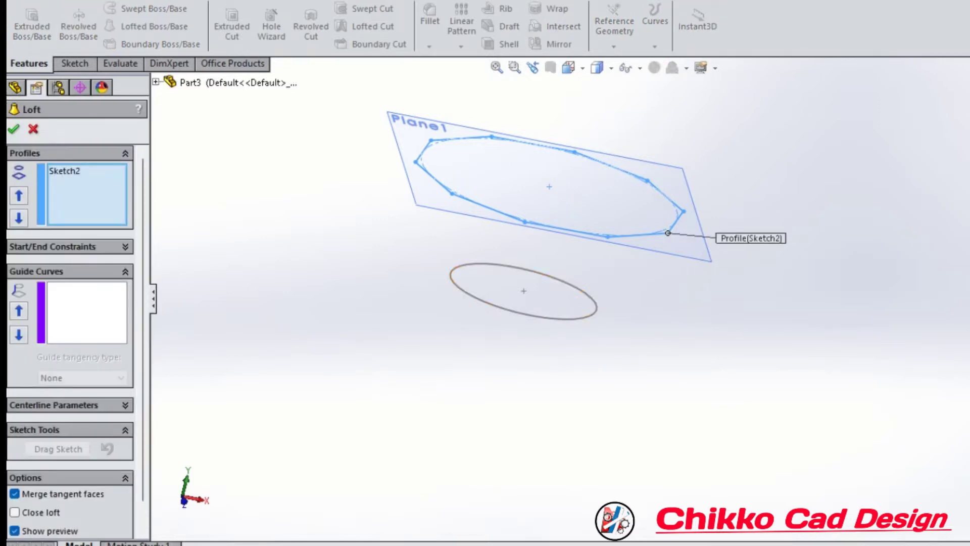
pyautogui.click(501, 310)
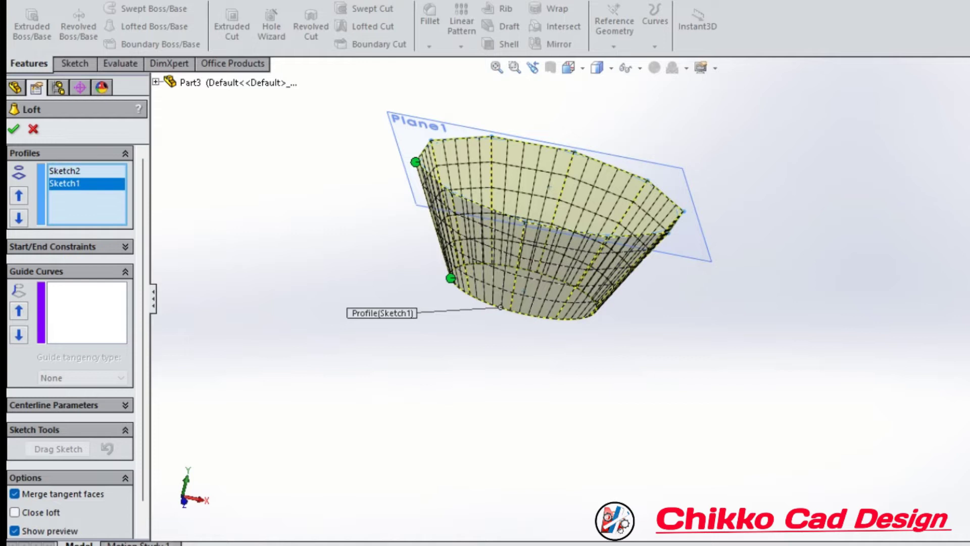
pyautogui.click(52, 246)
pyautogui.click(82, 281)
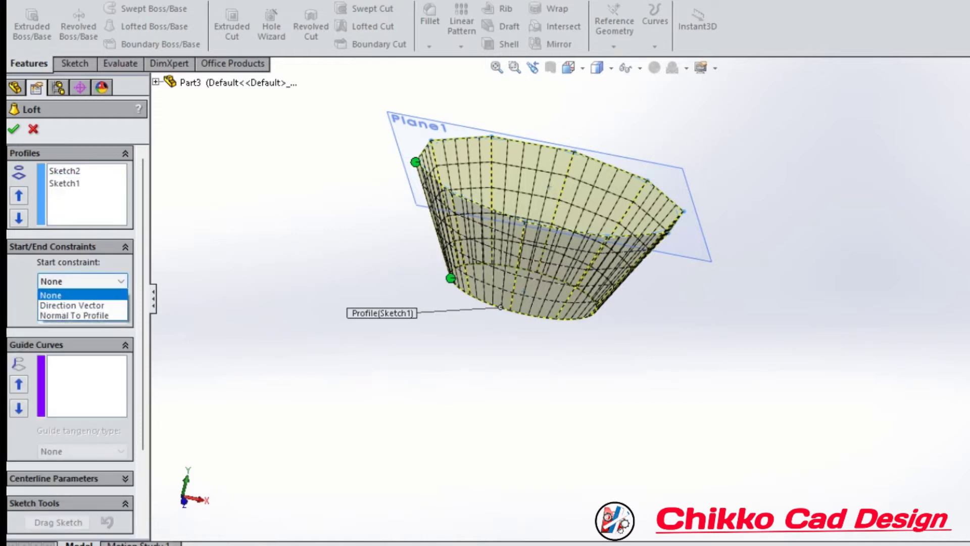
pyautogui.click(72, 305)
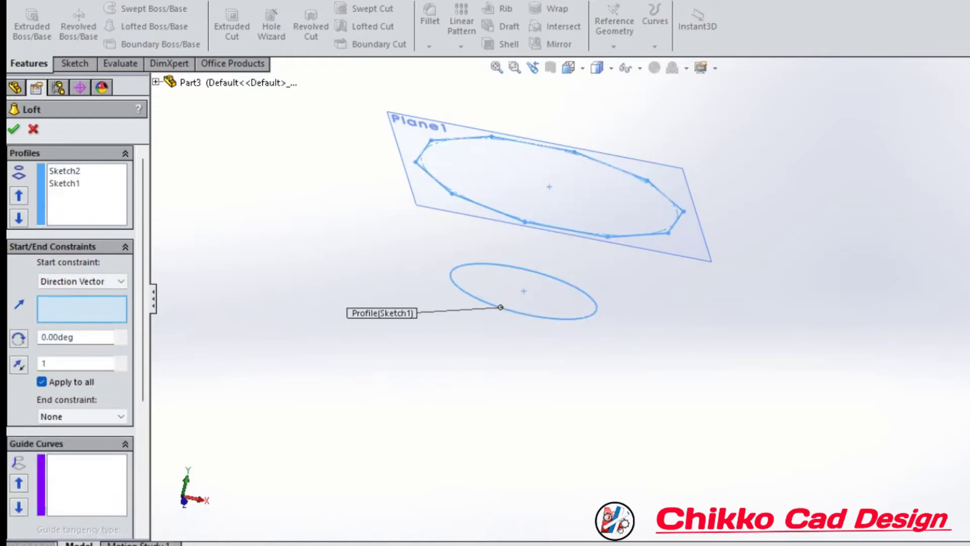
pyautogui.click(82, 281)
pyautogui.click(71, 316)
pyautogui.click(76, 329)
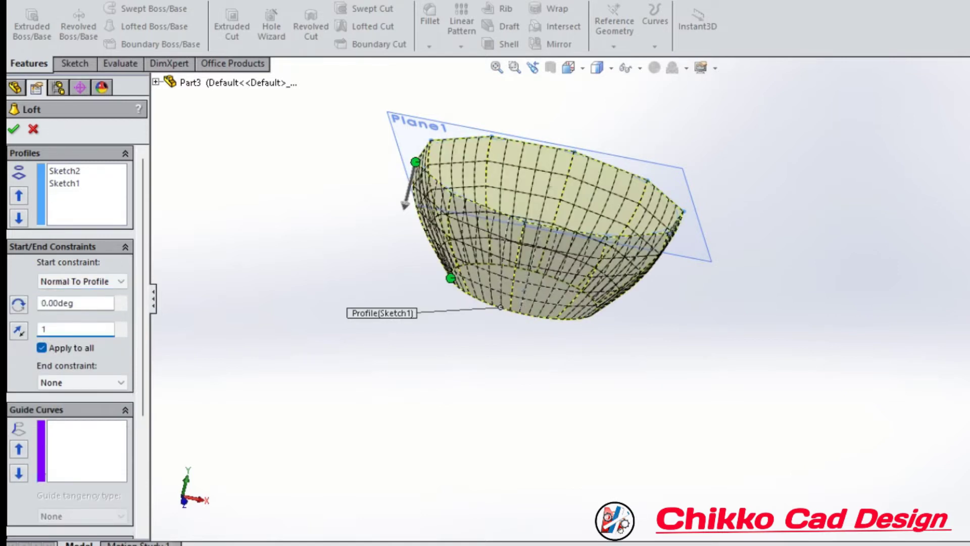
pyautogui.click(13, 129)
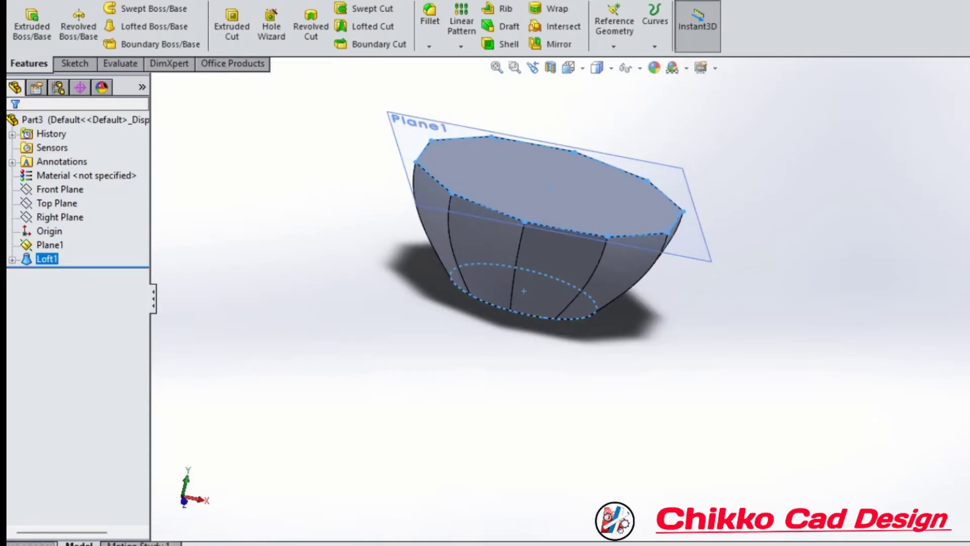
# Shell the bowl with a 10 mm inward wall, removing the top face
pyautogui.click(502, 44)
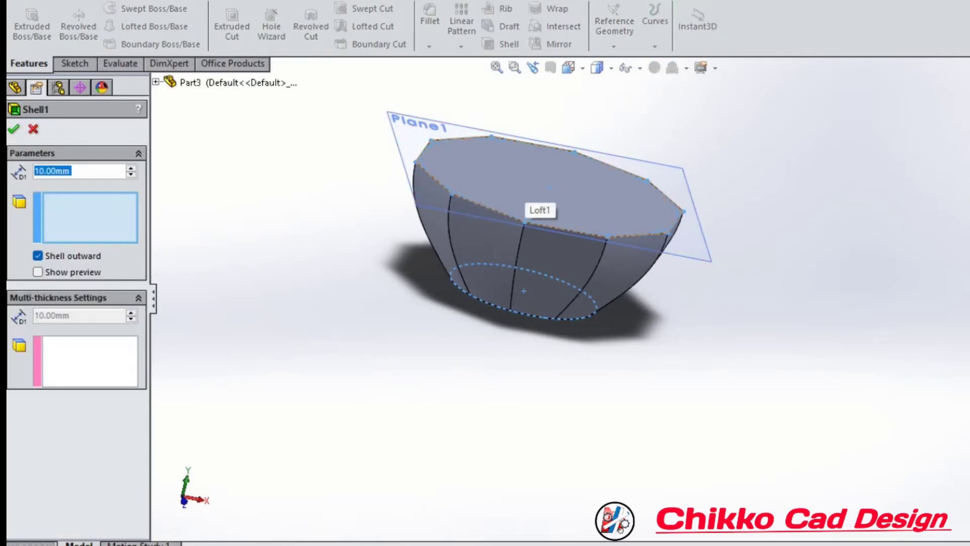
pyautogui.click(528, 199)
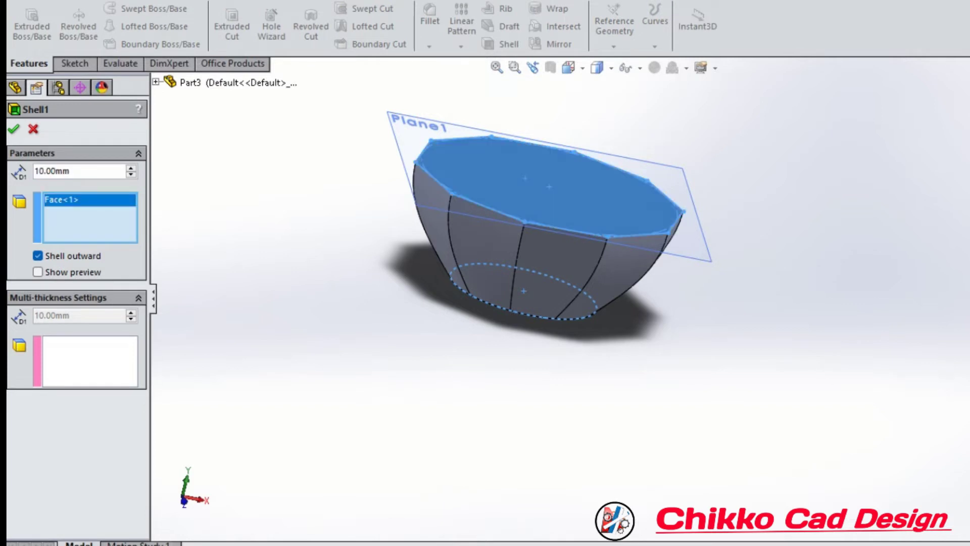
pyautogui.click(37, 272)
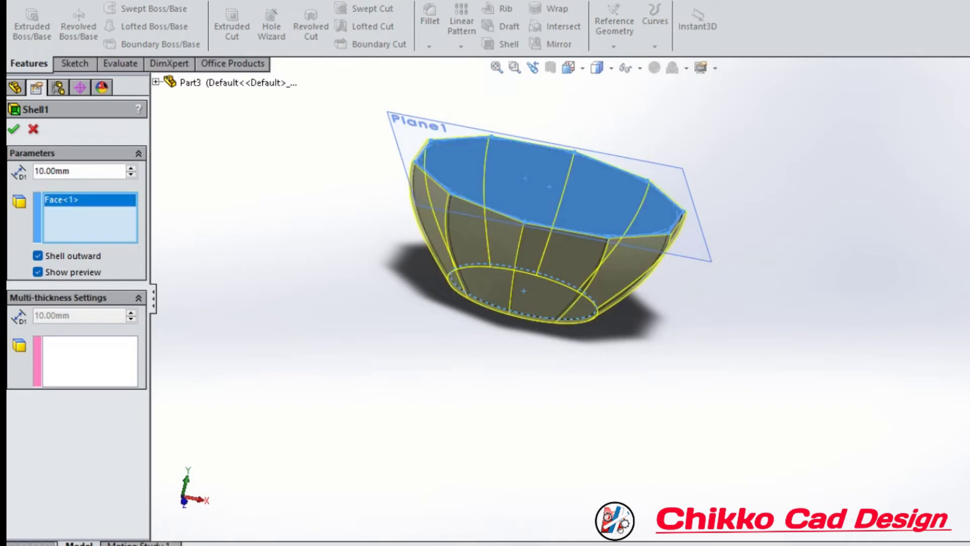
pyautogui.moveTo(556, 203)
pyautogui.mouseDown(button='middle')
pyautogui.moveTo(556, 273)
pyautogui.moveTo(556, 213)
pyautogui.moveTo(556, 253)
pyautogui.mouseUp(button='middle')
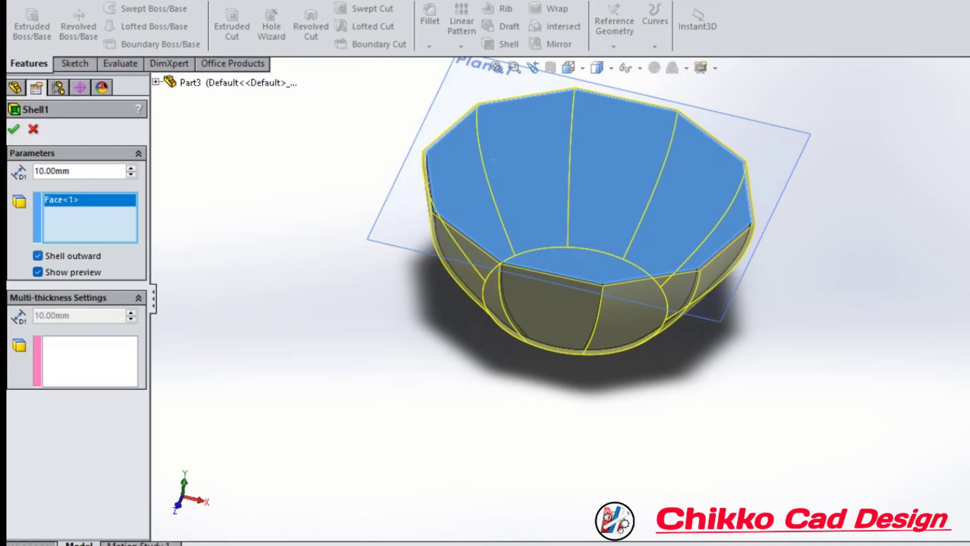
pyautogui.click(37, 256)
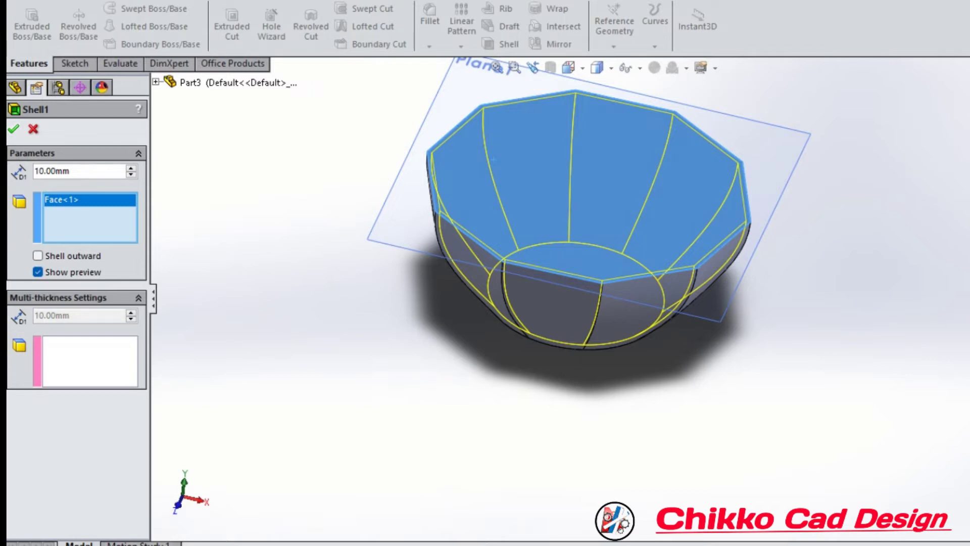
pyautogui.click(14, 130)
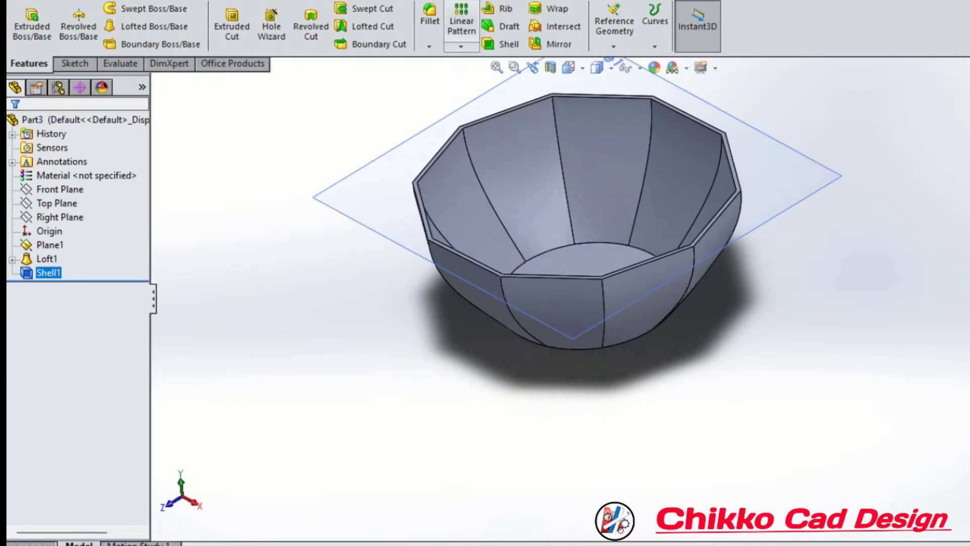
pyautogui.click(429, 20)
# Select the first rim edges of the bowl for filleting
pyautogui.scroll(-2, 501, 117)
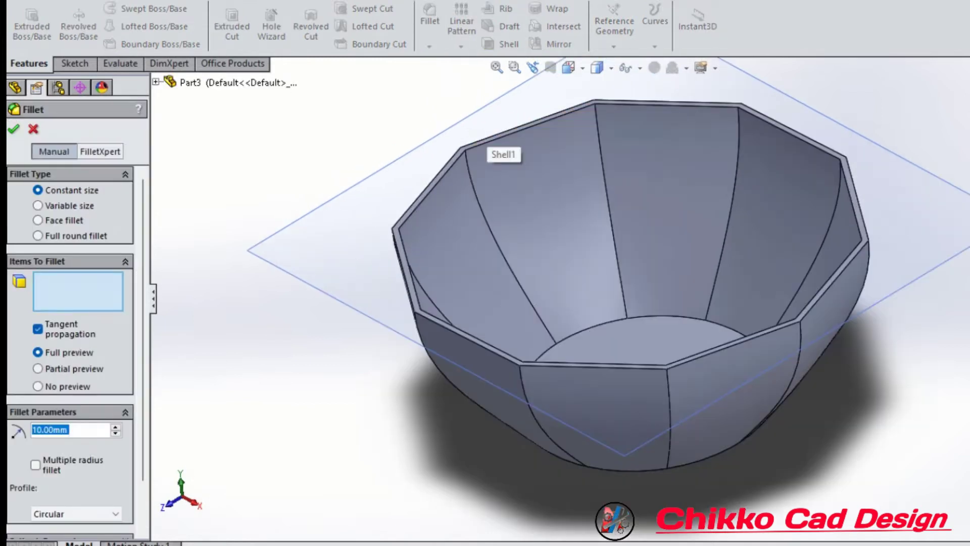
pyautogui.scroll(-4, 500, 116)
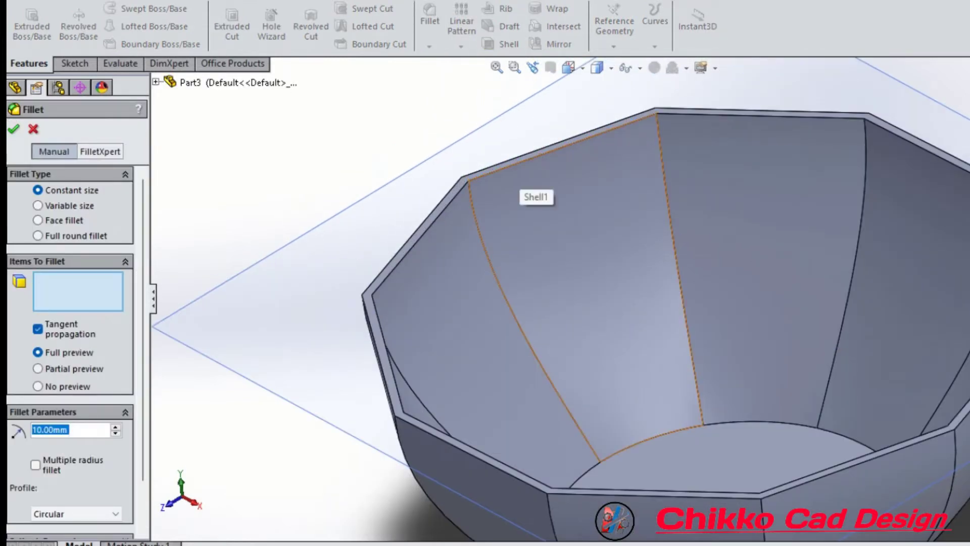
pyautogui.click(511, 166)
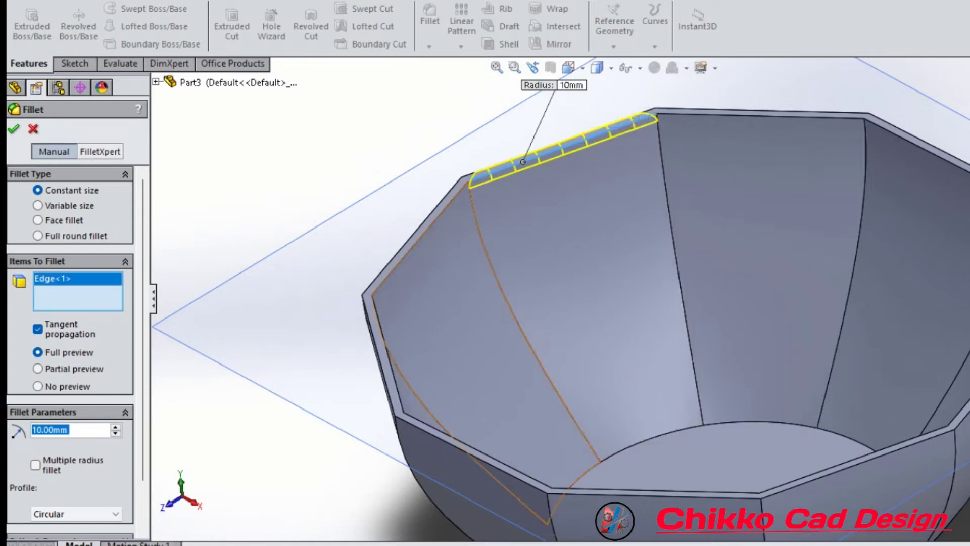
pyautogui.click(429, 226)
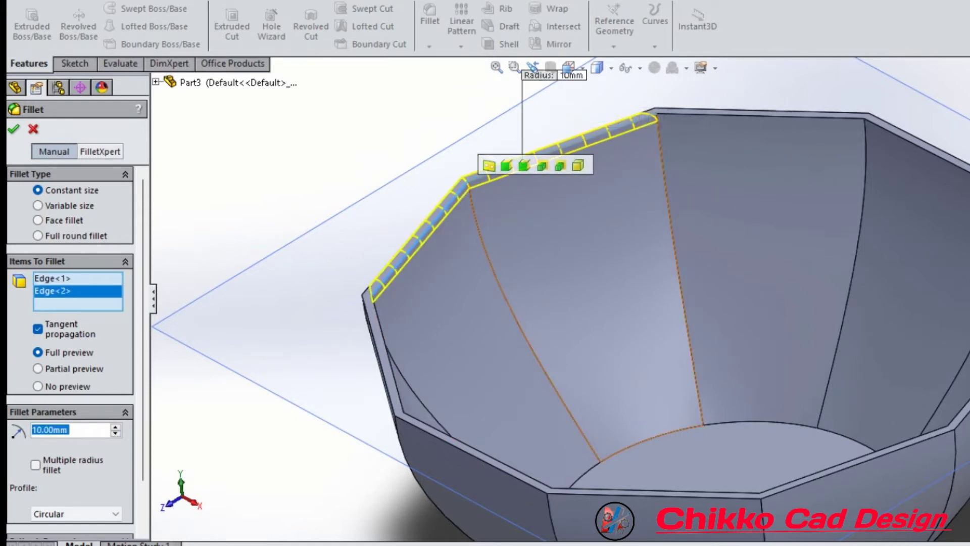
pyautogui.click(758, 116)
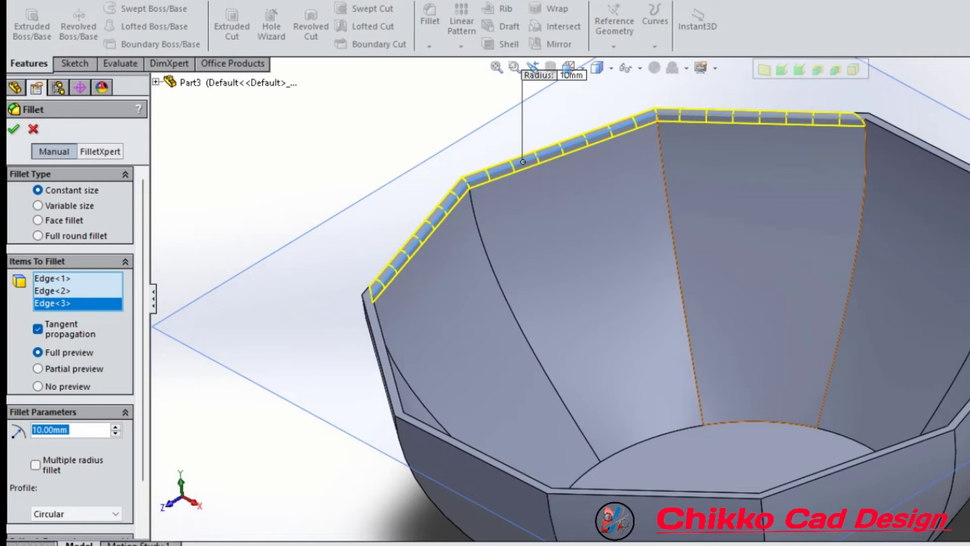
pyautogui.moveTo(758, 202); pyautogui.dragTo(631, 212, button='middle')
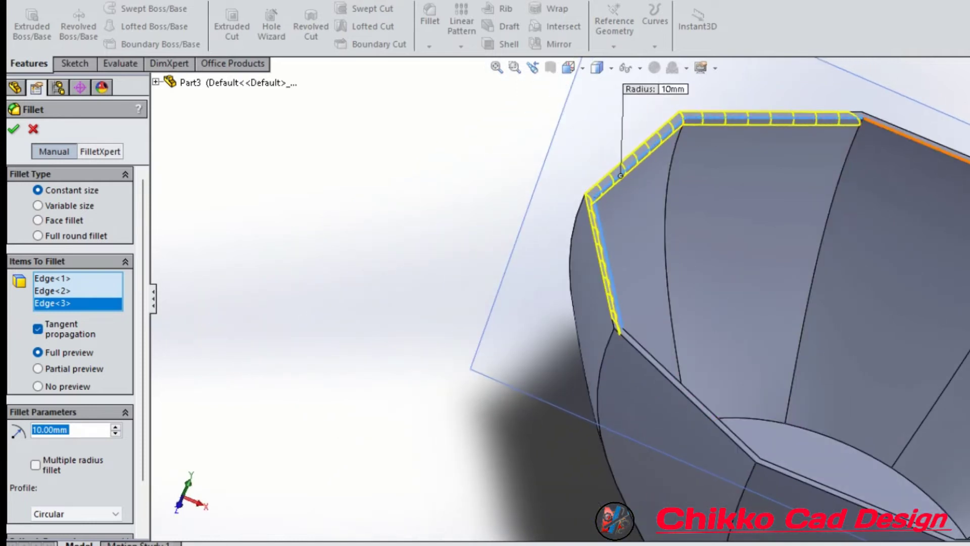
pyautogui.click(917, 148)
pyautogui.moveTo(657, 253); pyautogui.dragTo(455, 283, button='middle')
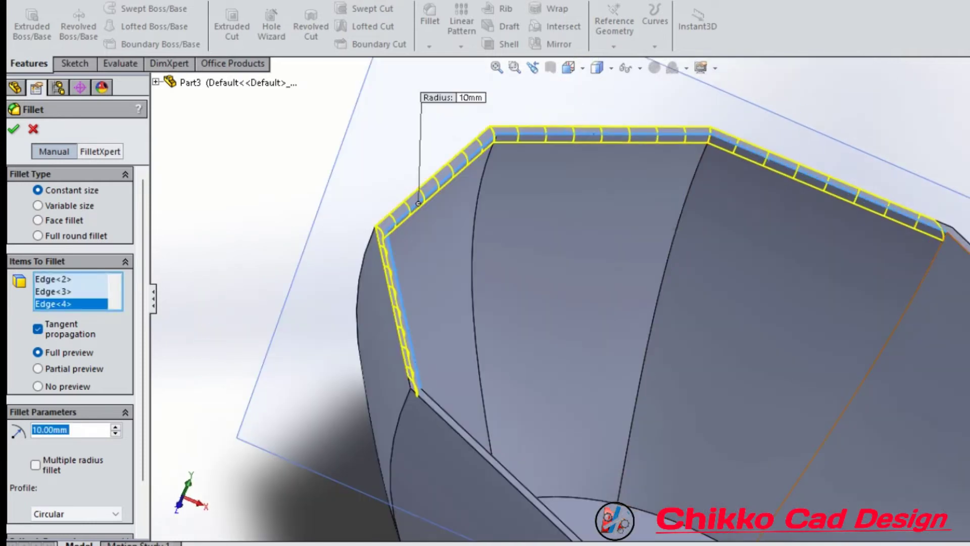
pyautogui.click(960, 242)
pyautogui.scroll(2, 603, 305)
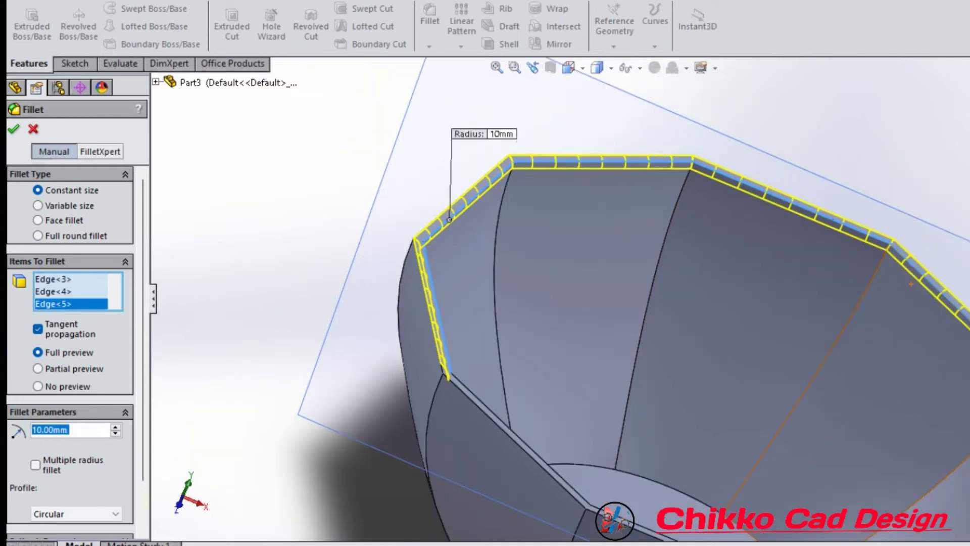
pyautogui.scroll(2, 603, 305)
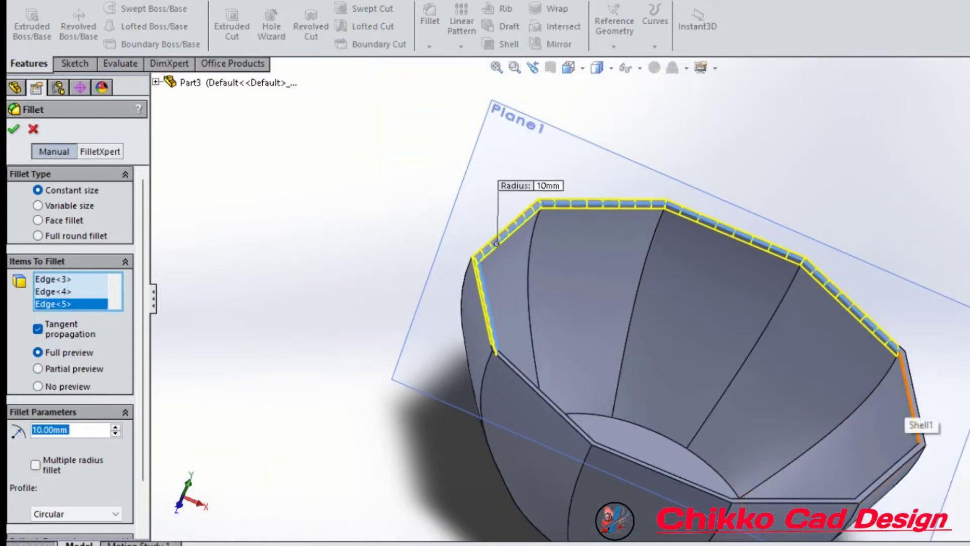
pyautogui.click(919, 420)
pyautogui.moveTo(657, 303); pyautogui.dragTo(556, 252, button='middle')
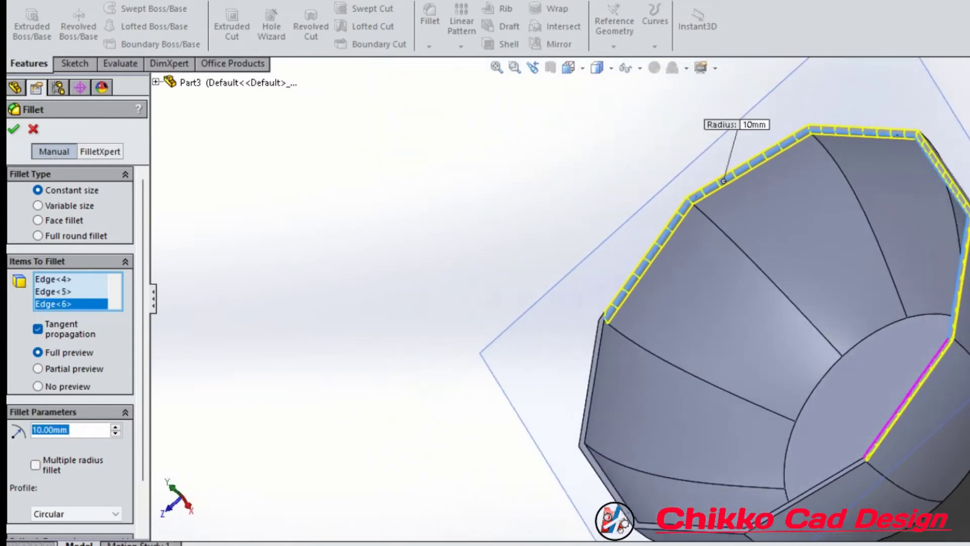
pyautogui.scroll(-3, 657, 354)
pyautogui.scroll(-1, 652, 435)
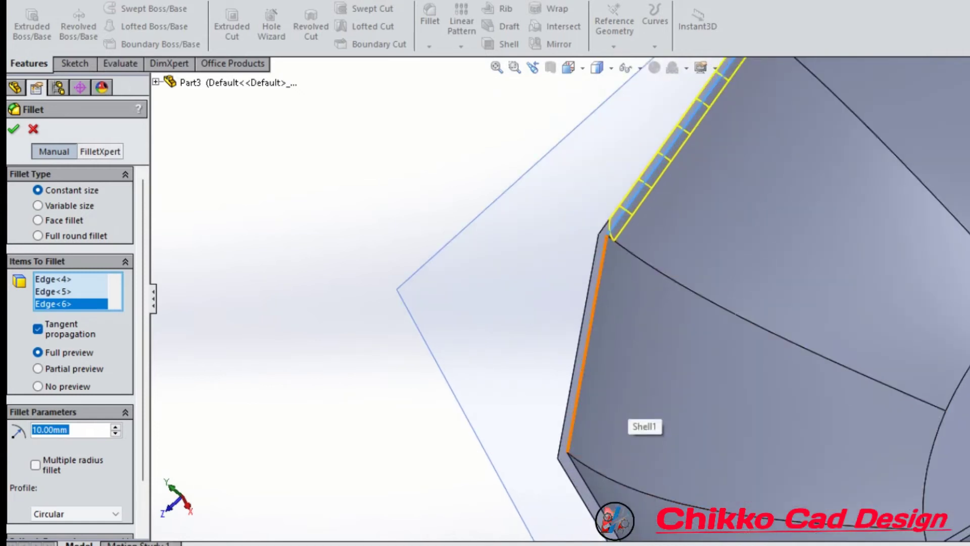
pyautogui.click(591, 314)
# Add the remaining rim edges to the fillet selection
pyautogui.scroll(3, 657, 303)
pyautogui.moveTo(657, 304); pyautogui.dragTo(613, 369, button='middle')
pyautogui.scroll(-1, 613, 369)
pyautogui.click(655, 464)
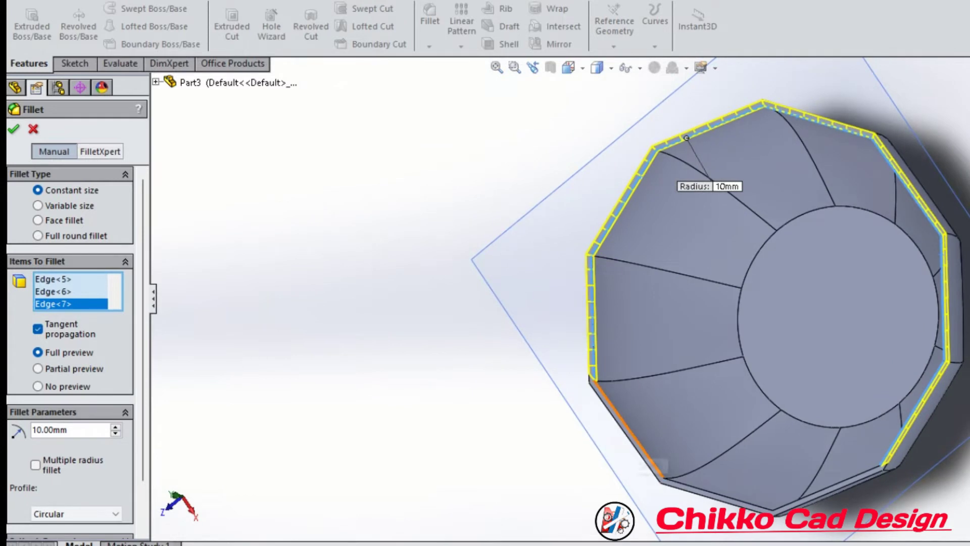
pyautogui.moveTo(655, 463)
pyautogui.mouseDown(button='middle')
pyautogui.moveTo(677, 434)
pyautogui.moveTo(892, 443)
pyautogui.mouseUp(button='middle')
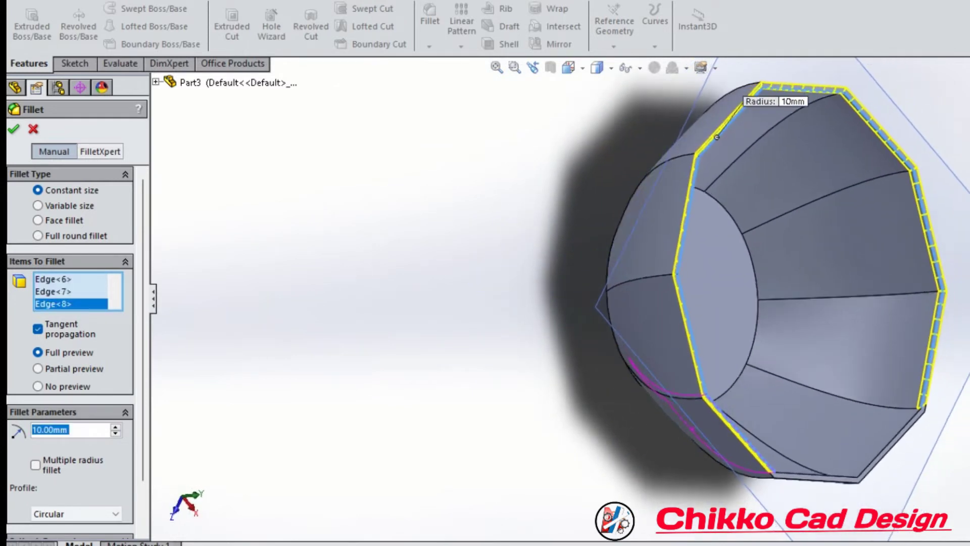
pyautogui.click(892, 443)
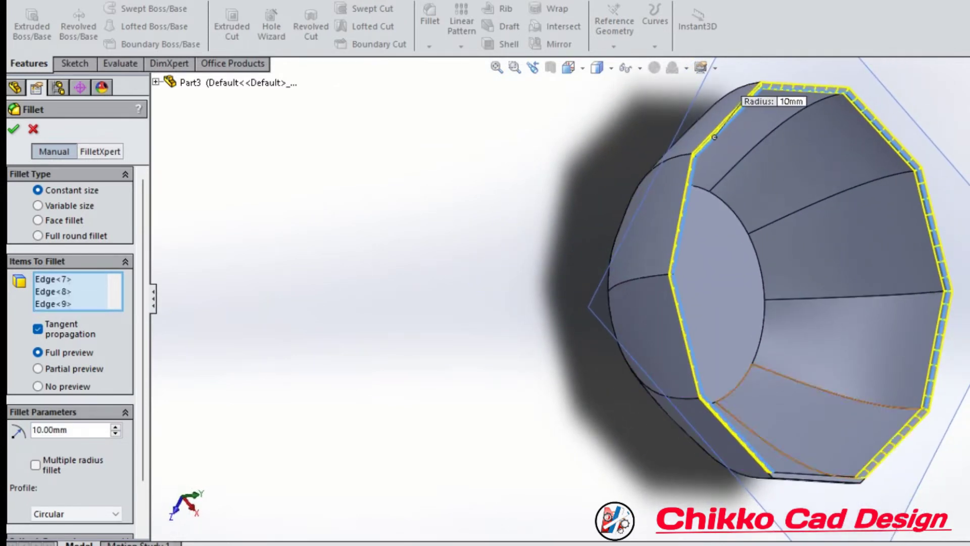
pyautogui.moveTo(892, 443)
pyautogui.mouseDown(button='middle')
pyautogui.moveTo(809, 458)
pyautogui.moveTo(854, 455)
pyautogui.mouseUp(button='middle')
pyautogui.click(862, 468)
pyautogui.hotkey('ctrl', '7')
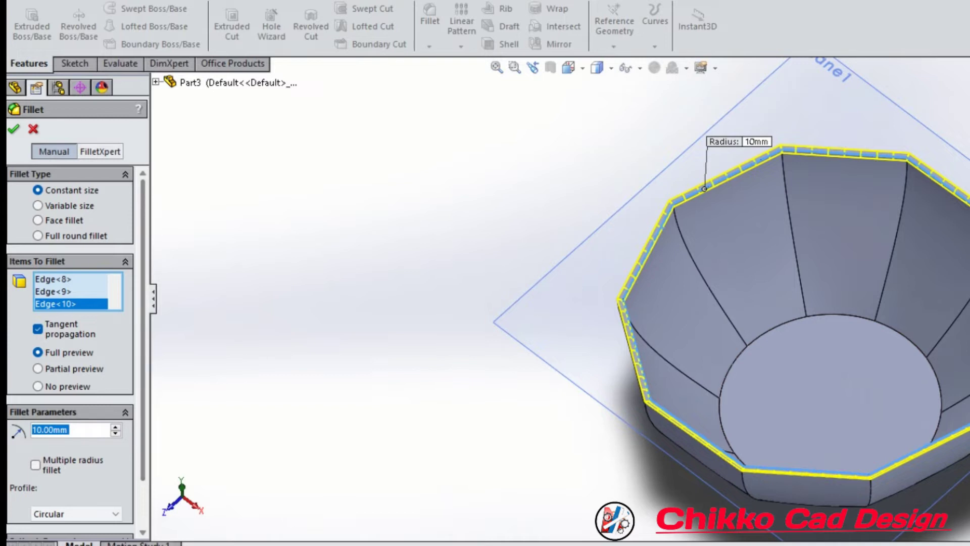
# Set the fillet radius to 8.75 mm and accept Fillet1
pyautogui.write('8.75')
pyautogui.press('Return')
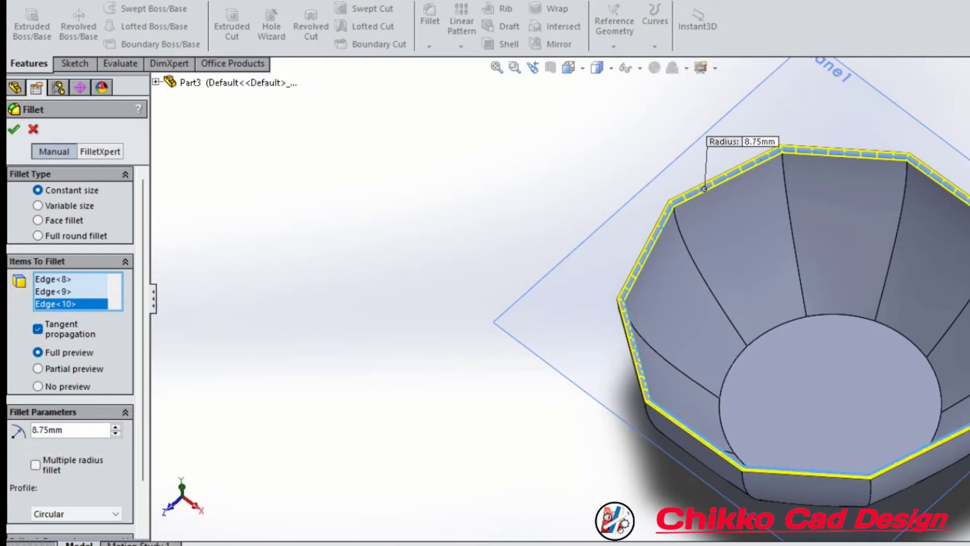
pyautogui.press('Return')
pyautogui.moveTo(708, 354); pyautogui.dragTo(708, 252, button='middle')
# Sketch on the bowl's bottom face and convert its circular edge into Sketch3
pyautogui.scroll(2, 632, 265)
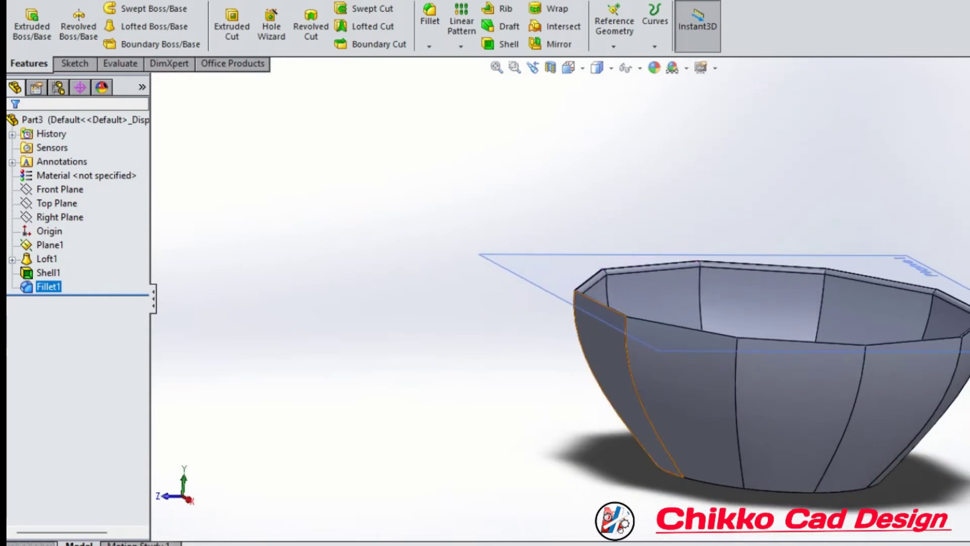
pyautogui.moveTo(636, 354); pyautogui.dragTo(636, 387, button='middle')
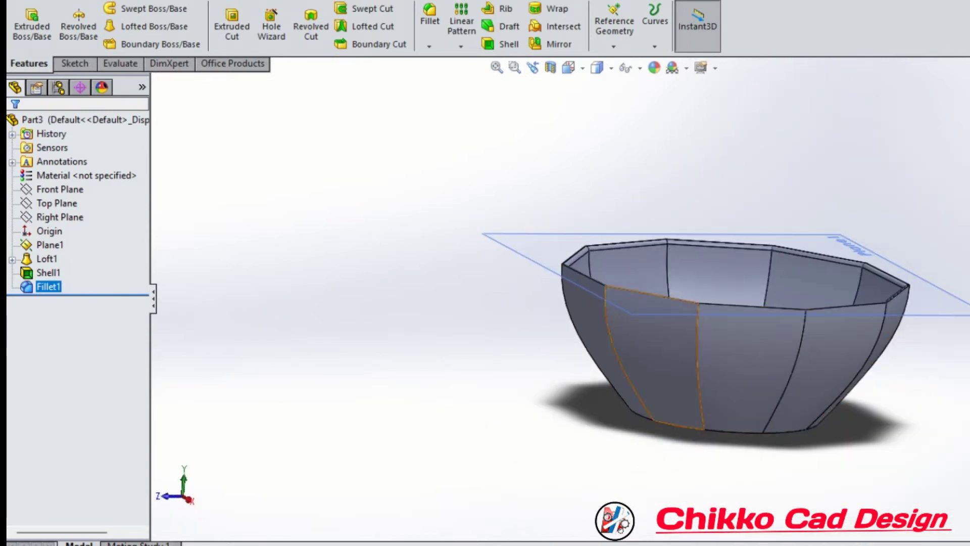
pyautogui.moveTo(708, 379); pyautogui.dragTo(717, 283, button='middle')
pyautogui.click(728, 384)
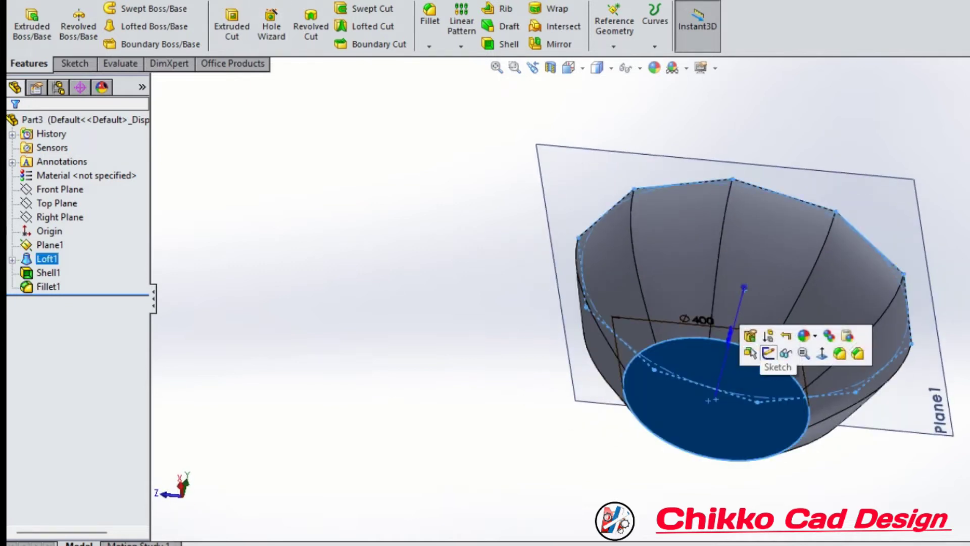
pyautogui.click(768, 353)
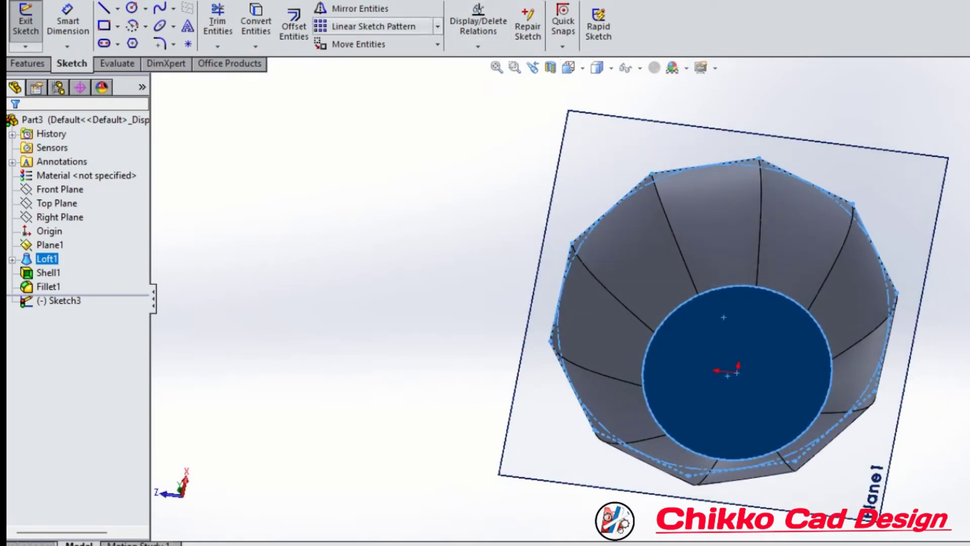
pyautogui.click(256, 23)
pyautogui.moveTo(733, 314); pyautogui.dragTo(682, 343, button='middle')
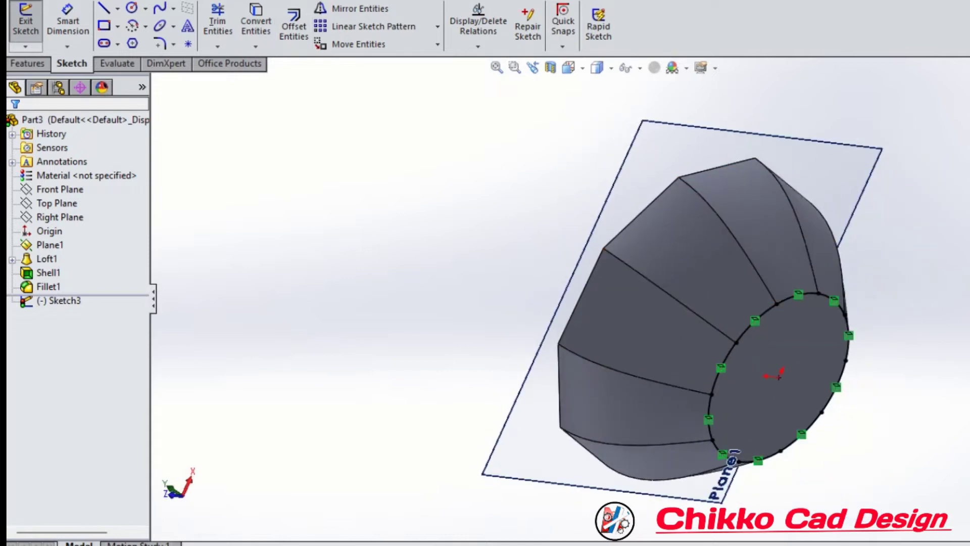
pyautogui.click(25, 23)
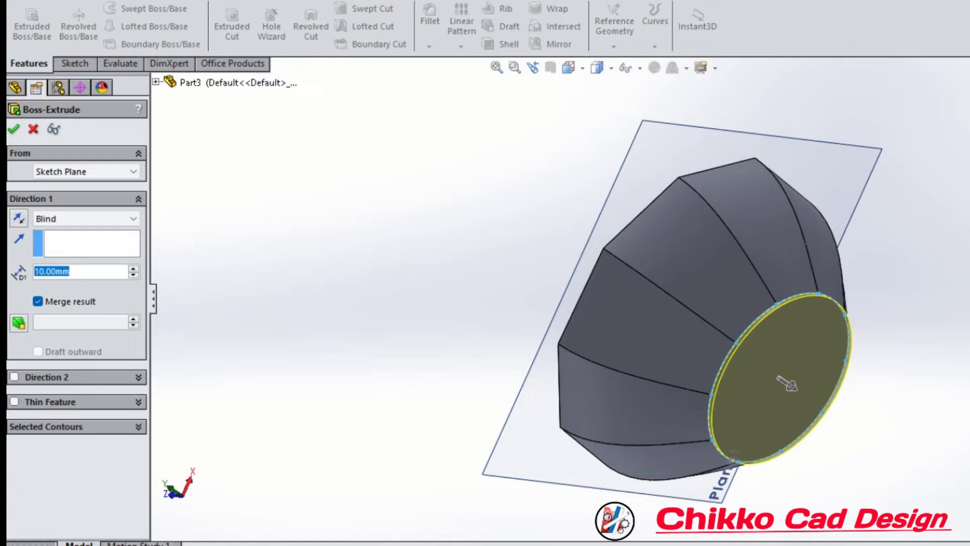
# Extrude the bottom sketch 25 mm with a 28.5° outward draft to form the foot
pyautogui.write('25')
pyautogui.press('Return')
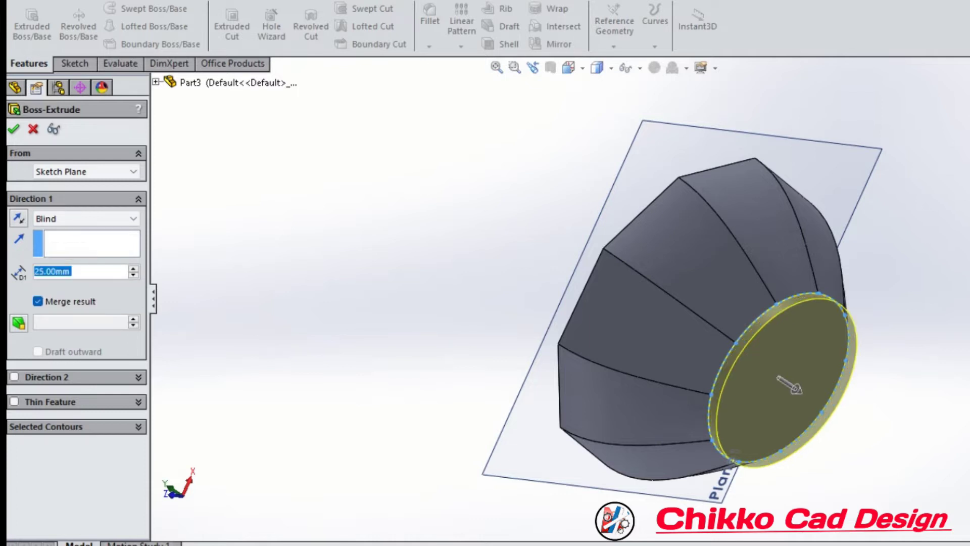
pyautogui.click(19, 323)
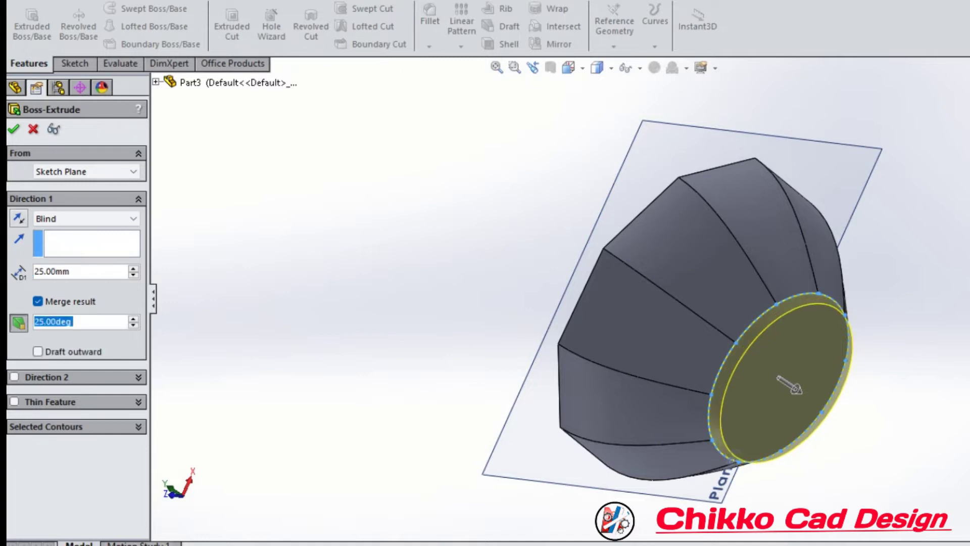
pyautogui.moveTo(788, 384); pyautogui.dragTo(809, 387, button='middle')
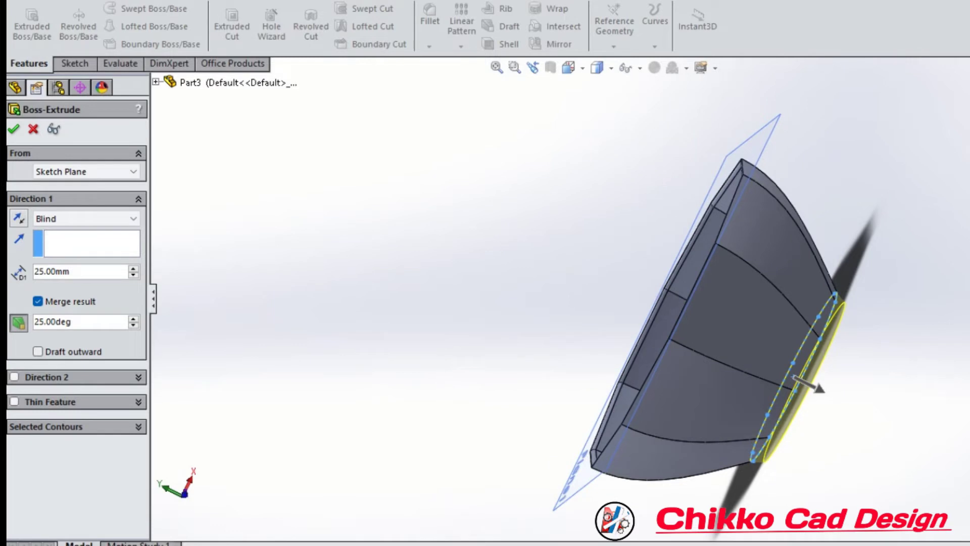
pyautogui.click(38, 351)
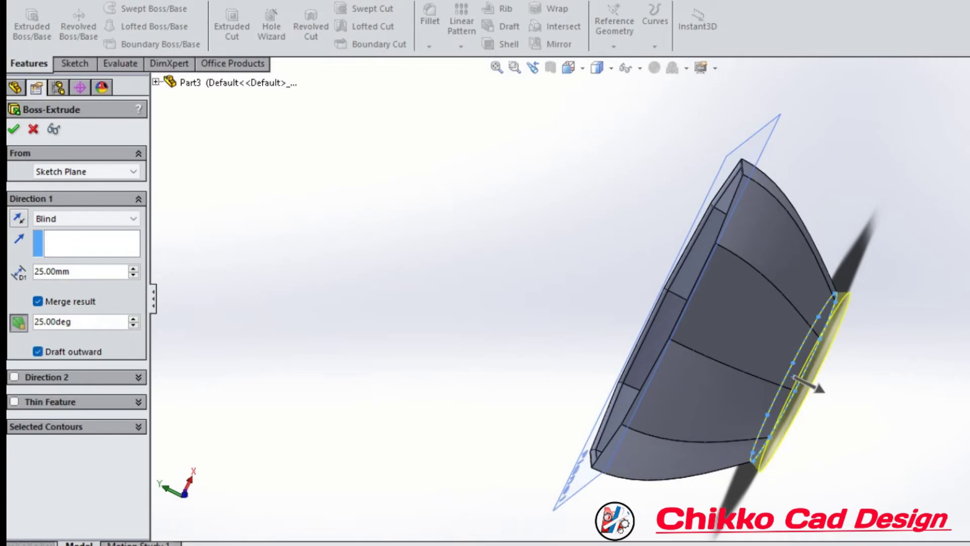
pyautogui.moveTo(72, 321); pyautogui.dragTo(34, 322)
pyautogui.write('2')
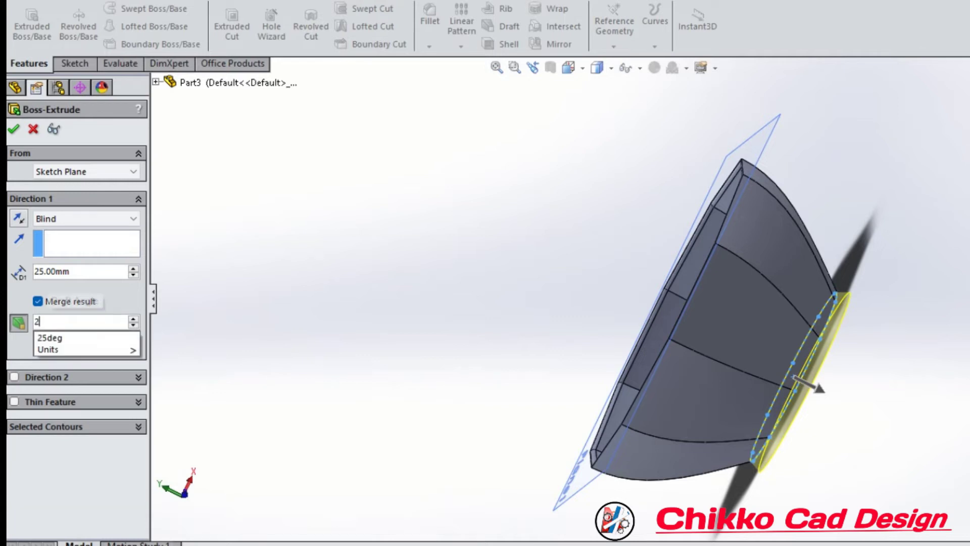
pyautogui.write('8')
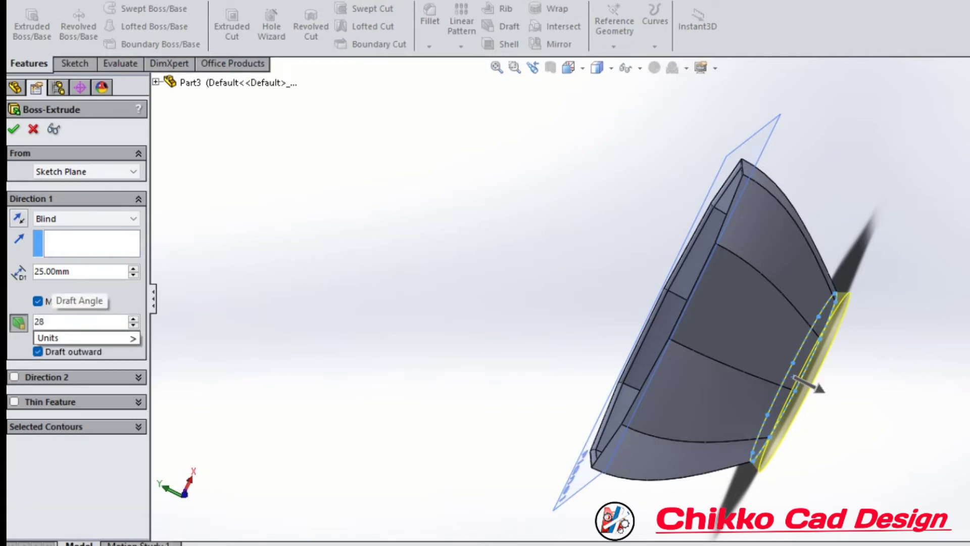
pyautogui.write('.5')
pyautogui.press('Return')
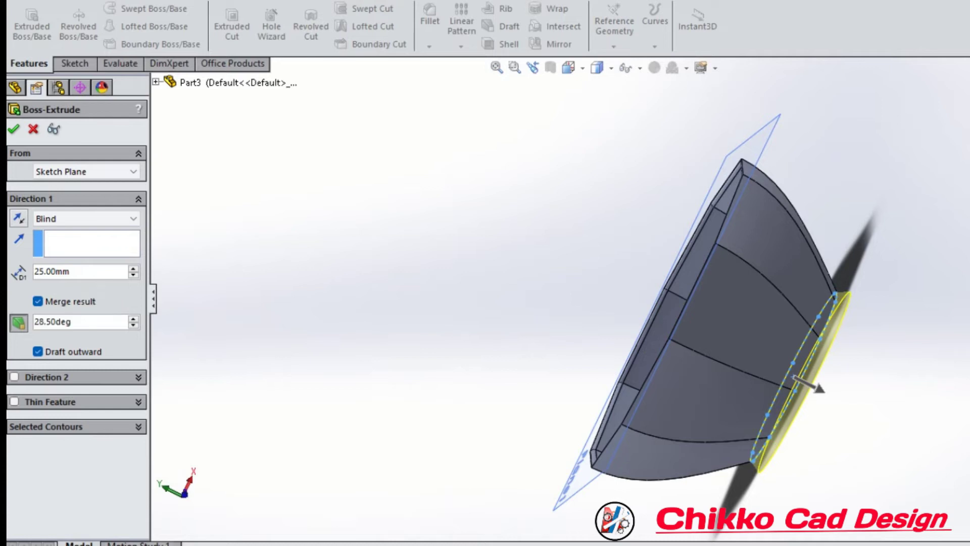
pyautogui.press('Return')
pyautogui.moveTo(707, 303)
pyautogui.mouseDown(button='middle')
pyautogui.moveTo(768, 273)
pyautogui.moveTo(707, 263)
pyautogui.moveTo(697, 243)
pyautogui.moveTo(703, 192)
pyautogui.mouseUp(button='middle')
pyautogui.scroll(-2, 745, 454)
# Clear the selection, view into the bowl, and open the feature insertion menu
pyautogui.scroll(-2, 745, 455)
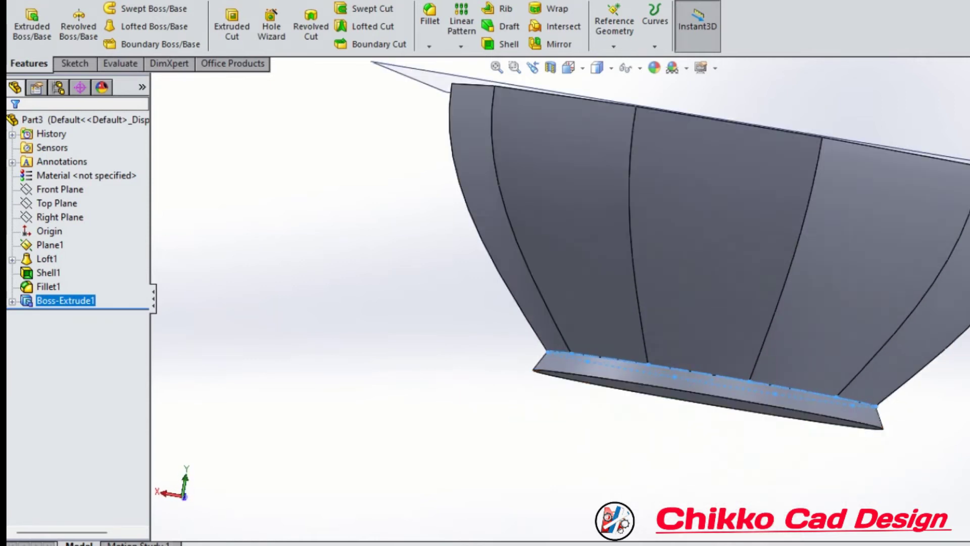
pyautogui.press('Escape')
pyautogui.scroll(3, 604, 298)
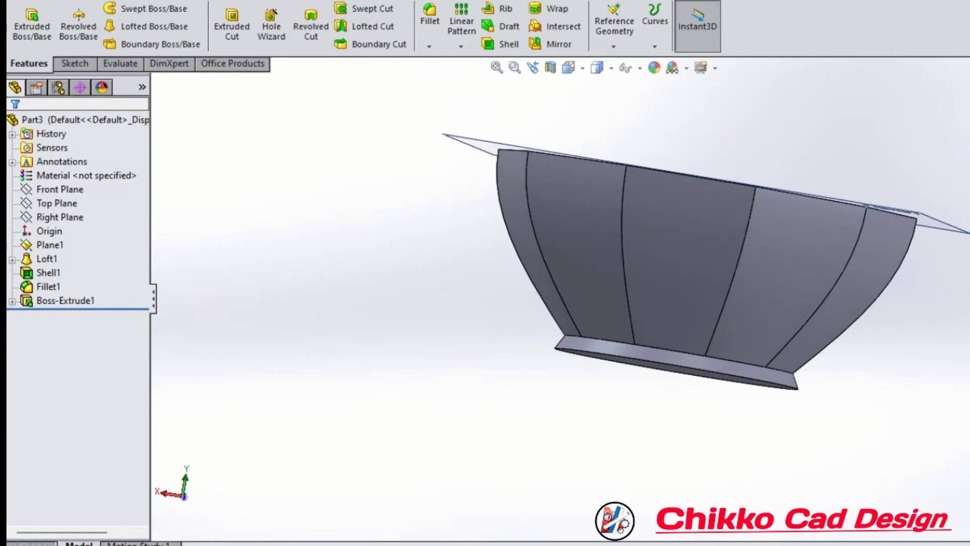
pyautogui.moveTo(707, 227); pyautogui.dragTo(708, 304, button='middle')
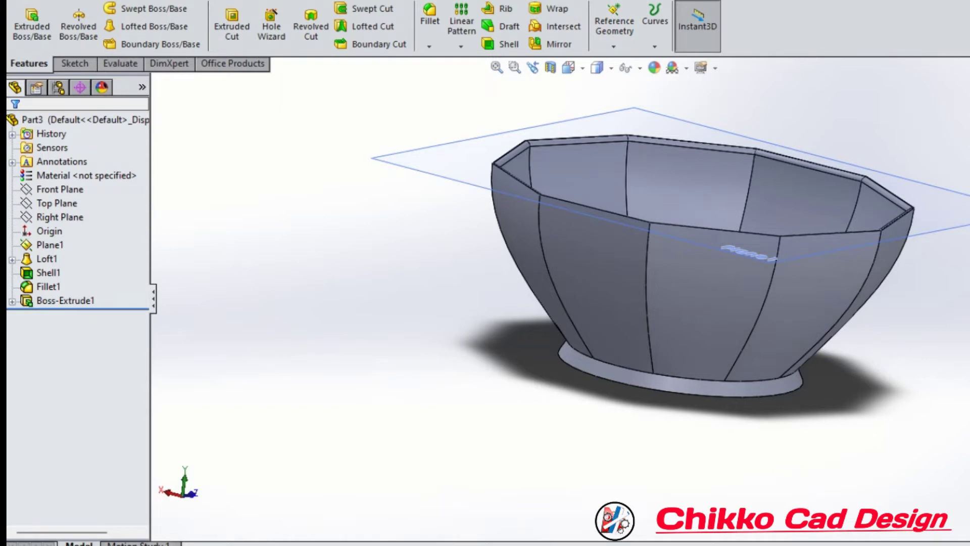
pyautogui.hotkey('alt', 't')
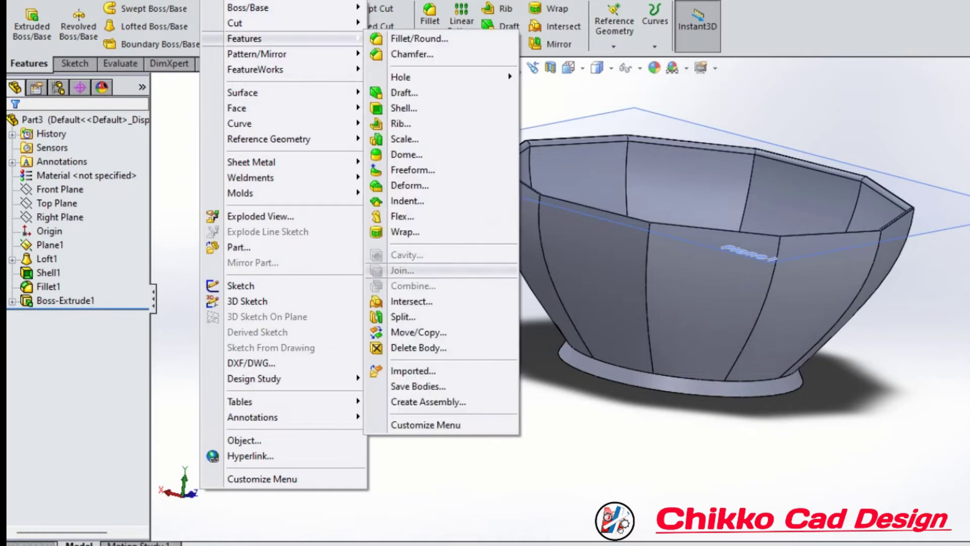
# Apply Flex to the bowl body with initial triad rotations of 60° and 0°
pyautogui.click(403, 216)
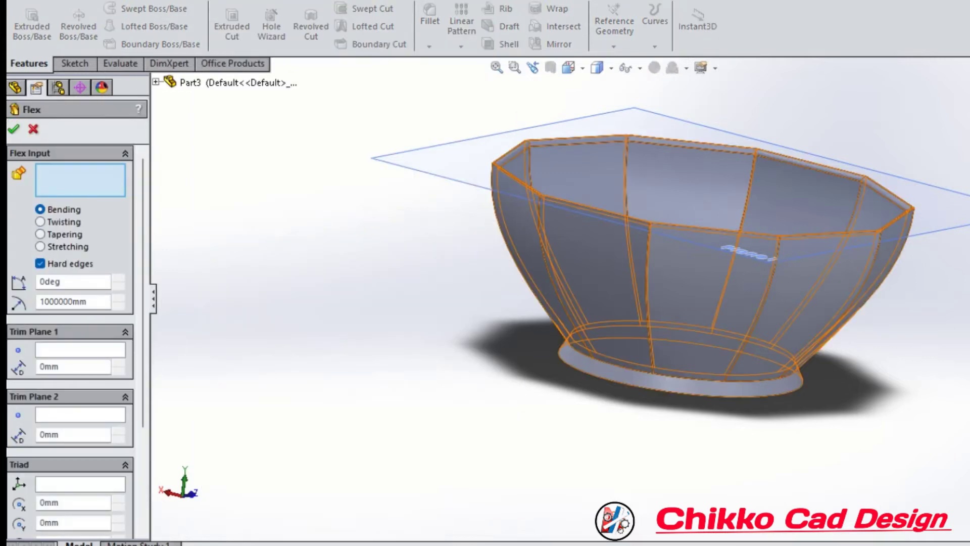
pyautogui.click(649, 331)
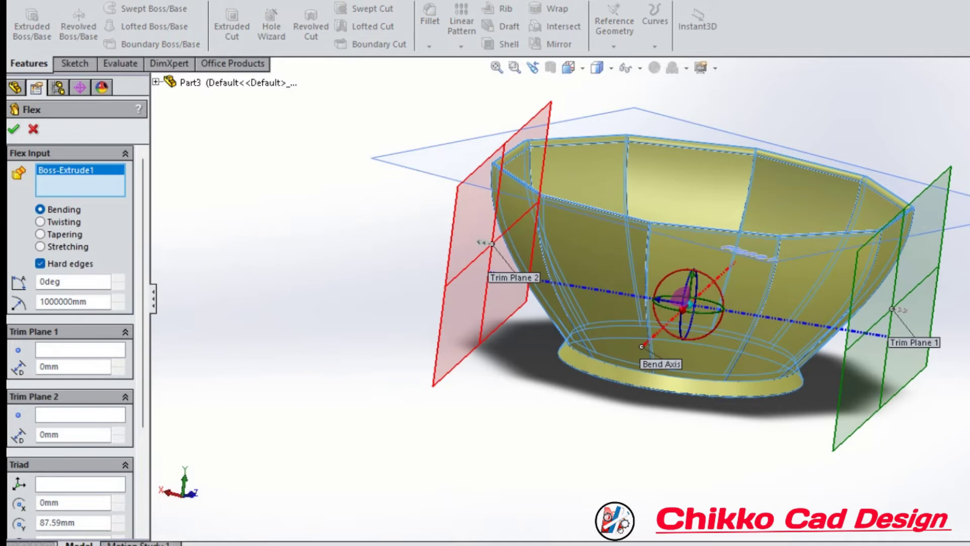
pyautogui.scroll(-3, 71, 343)
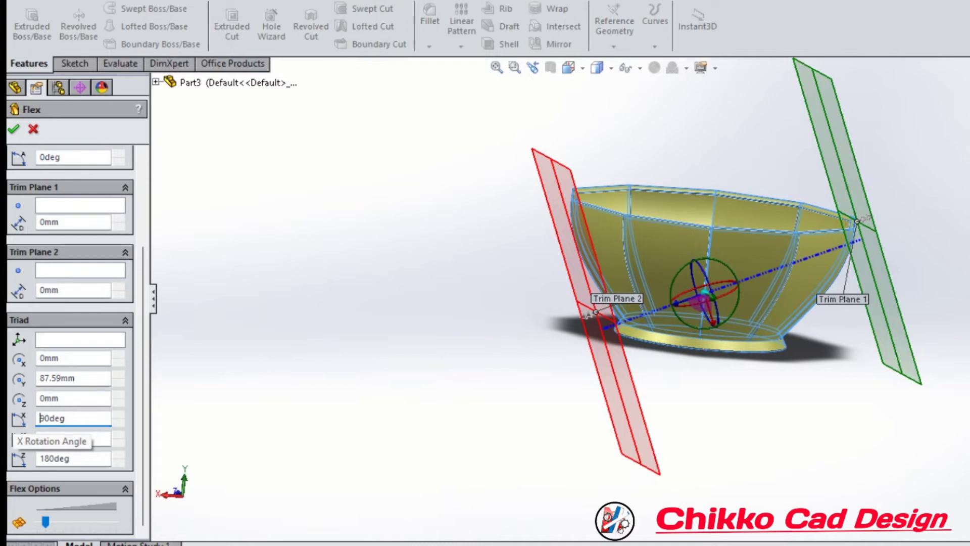
pyautogui.hotkey('shift', 'End')
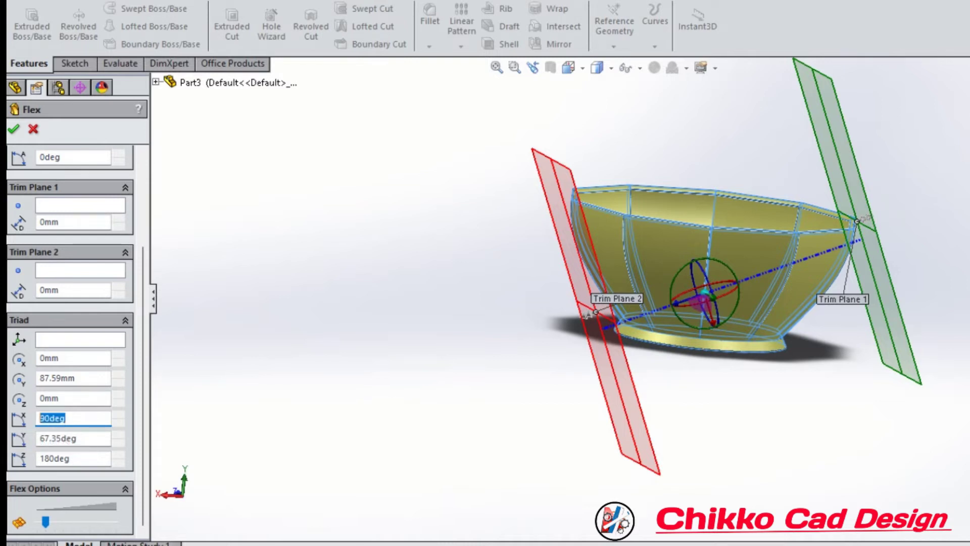
pyautogui.write('60')
pyautogui.press('Return')
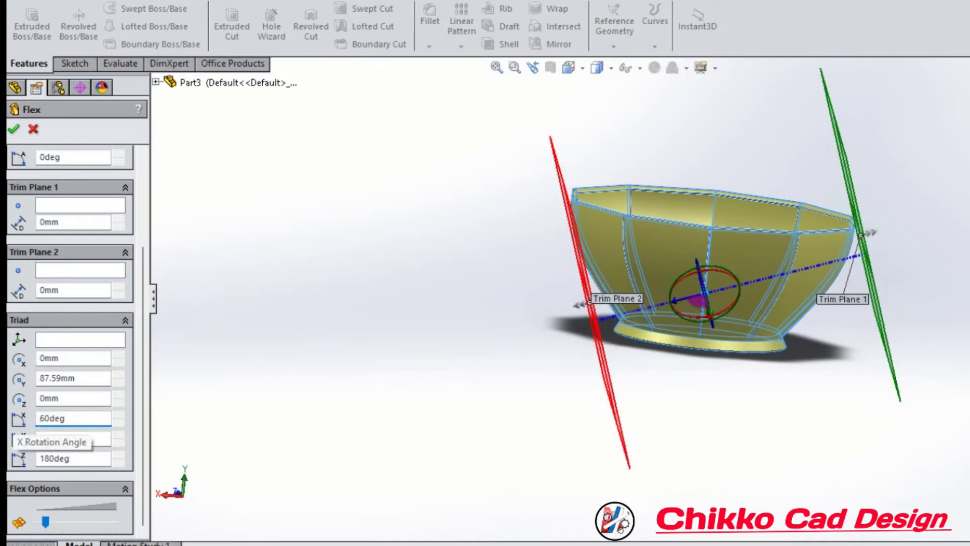
pyautogui.press('Tab')
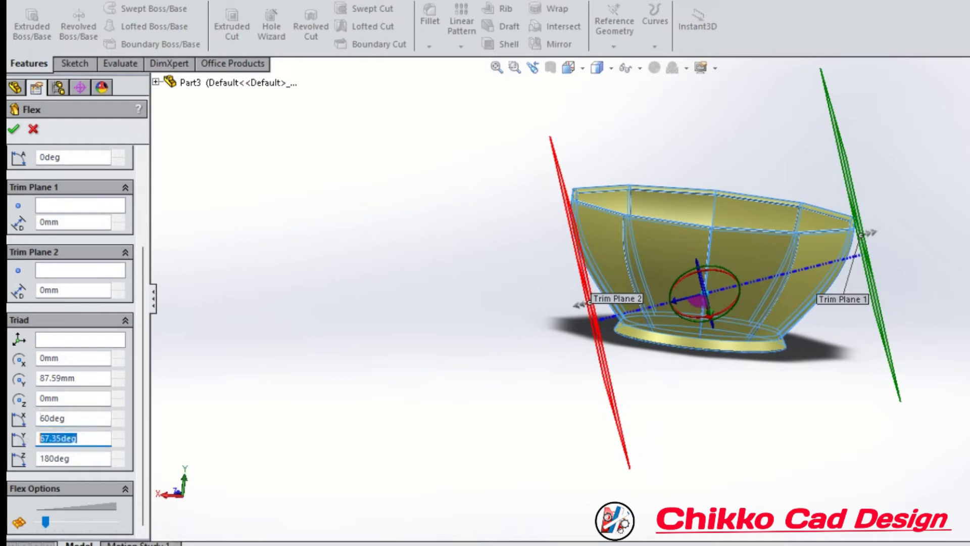
pyautogui.write('0')
pyautogui.press('Return')
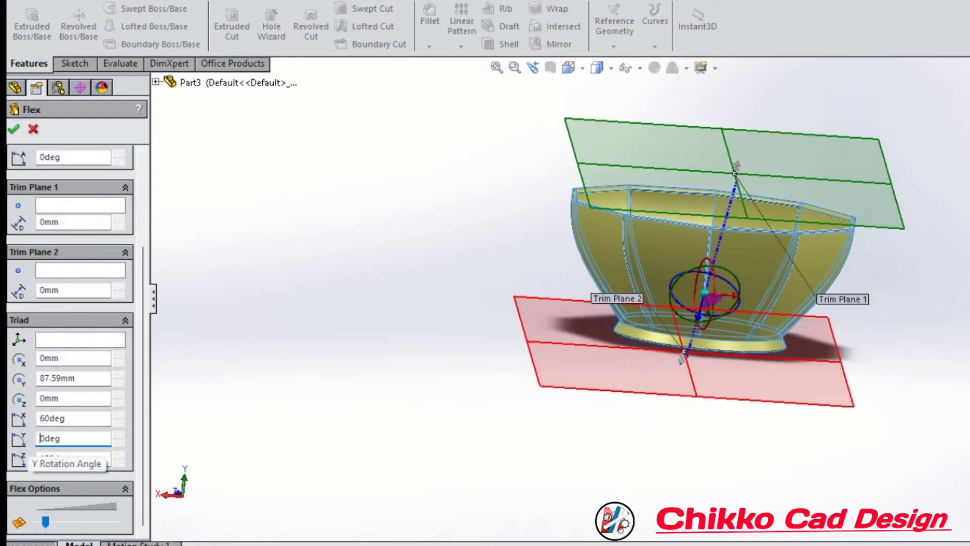
pyautogui.press('Right')
pyautogui.press('Right')
pyautogui.press('Right')
pyautogui.press('Right')
pyautogui.press('Right')
pyautogui.press('Right')
pyautogui.press('Down')
pyautogui.press('Down')
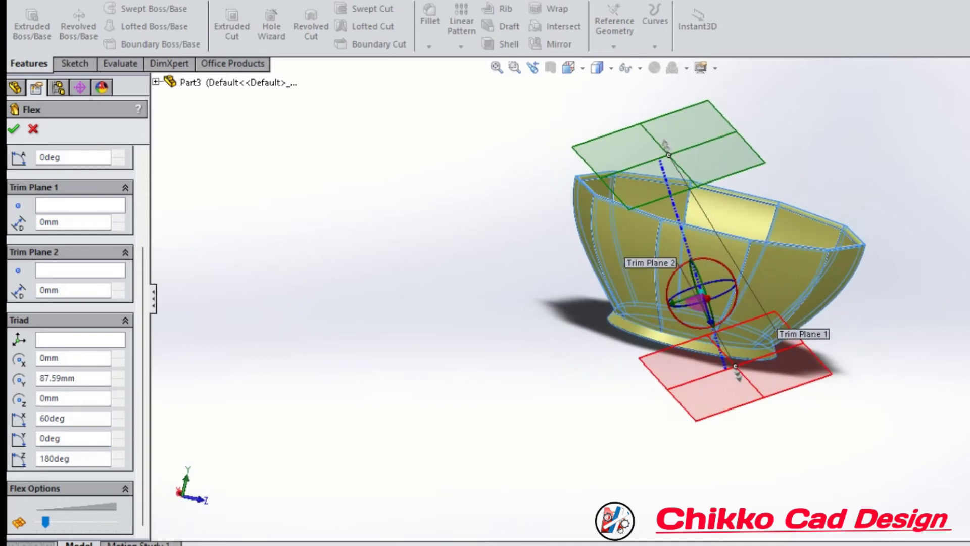
# Change the triad's X rotation and raise its Y position to 90 mm
pyautogui.doubleClick(65, 419)
pyautogui.write('80')
pyautogui.press('Return')
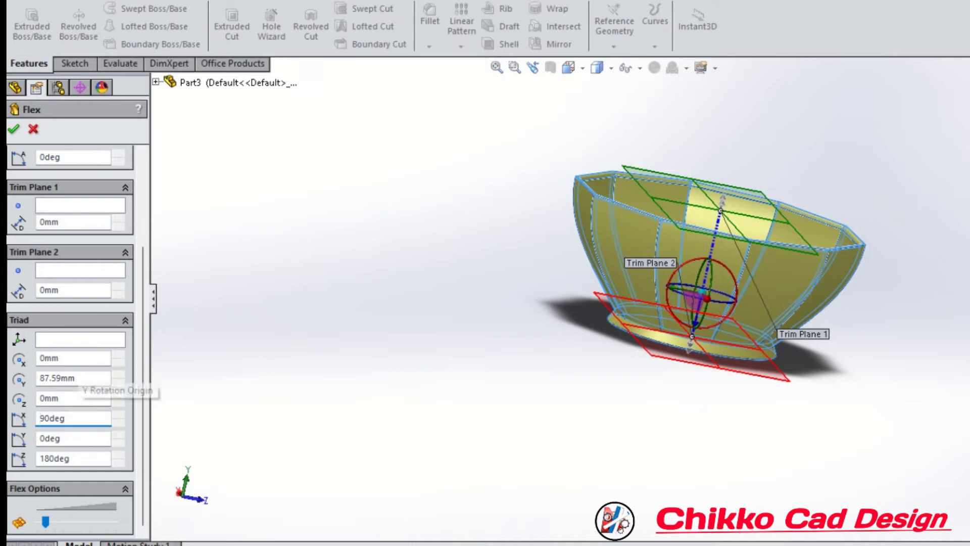
pyautogui.click(76, 378)
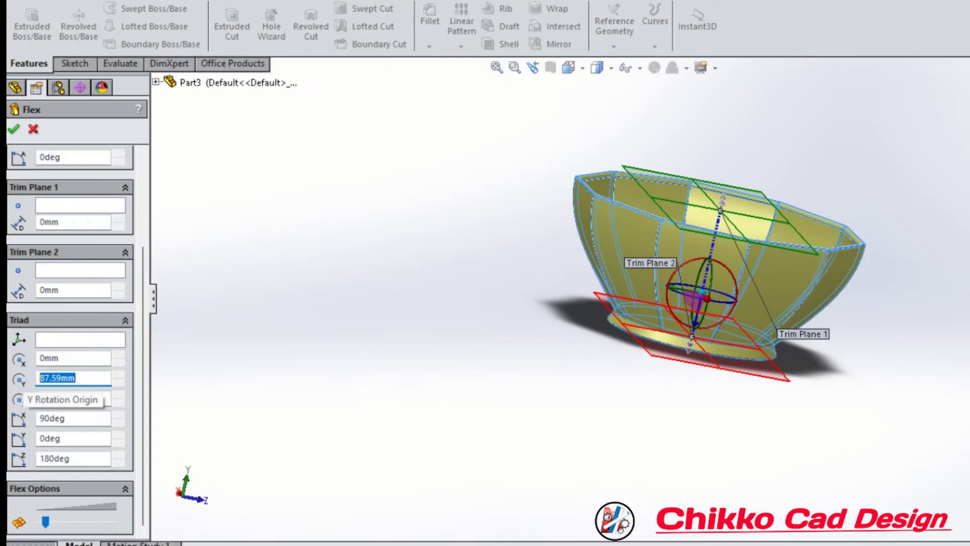
pyautogui.write('90')
pyautogui.press('Return')
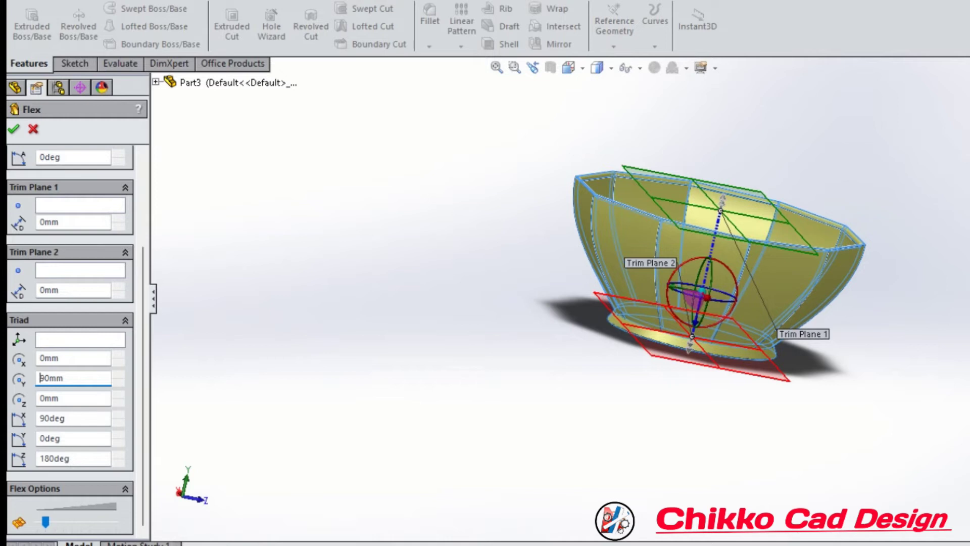
# Set the flex angle to 125° and accept Flex1
pyautogui.press('Tab')
pyautogui.write('1')
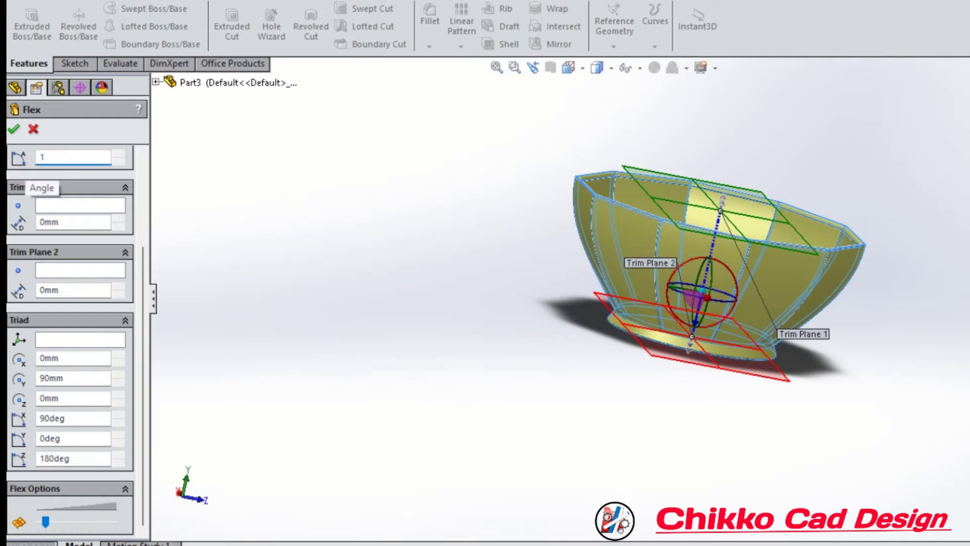
pyautogui.write('25')
pyautogui.press('Return')
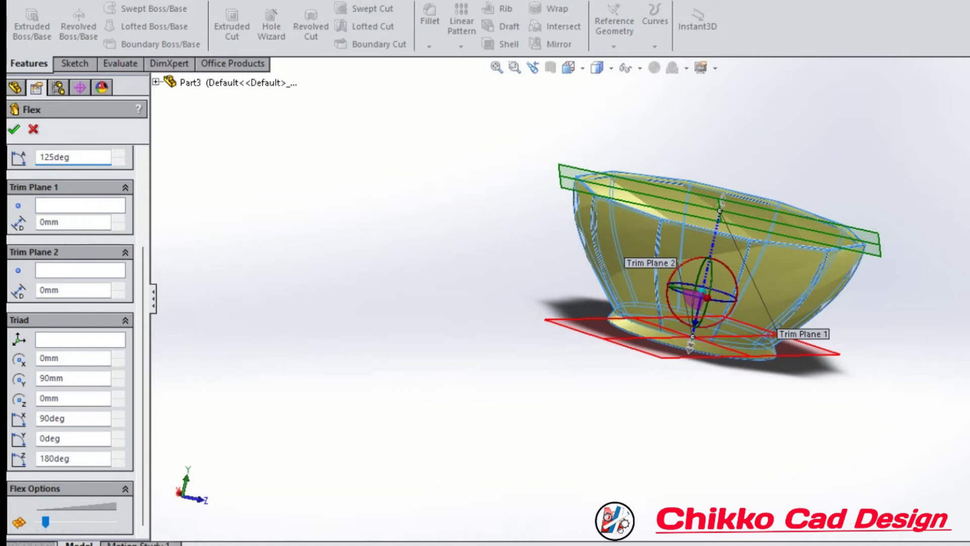
pyautogui.click(14, 129)
pyautogui.moveTo(708, 273)
pyautogui.mouseDown(button='middle')
pyautogui.moveTo(708, 253)
pyautogui.moveTo(708, 293)
pyautogui.moveTo(708, 268)
pyautogui.moveTo(717, 273)
pyautogui.mouseUp(button='middle')
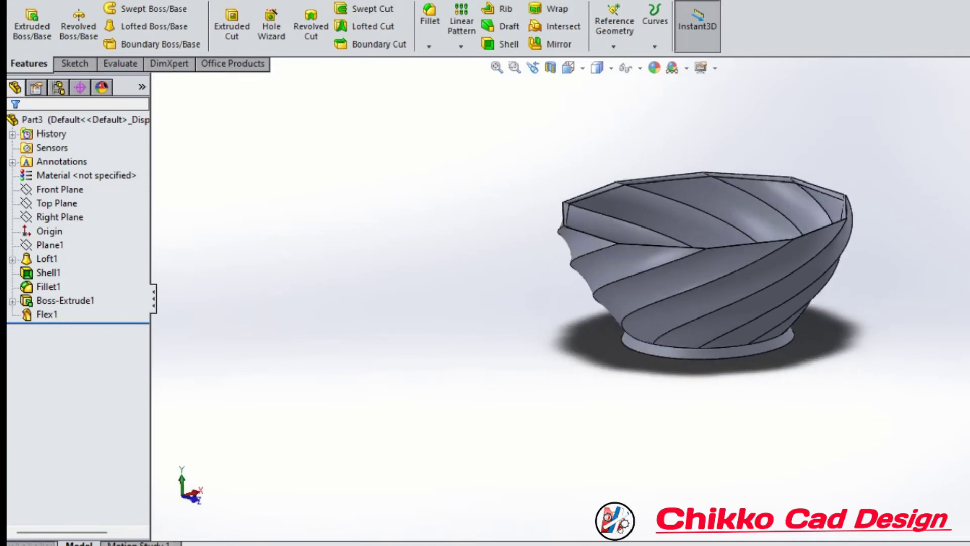
# Start a 4 mm fillet on the first spiral edge of the twisted bowl
pyautogui.scroll(-3, 758, 253)
pyautogui.scroll(-3, 758, 253)
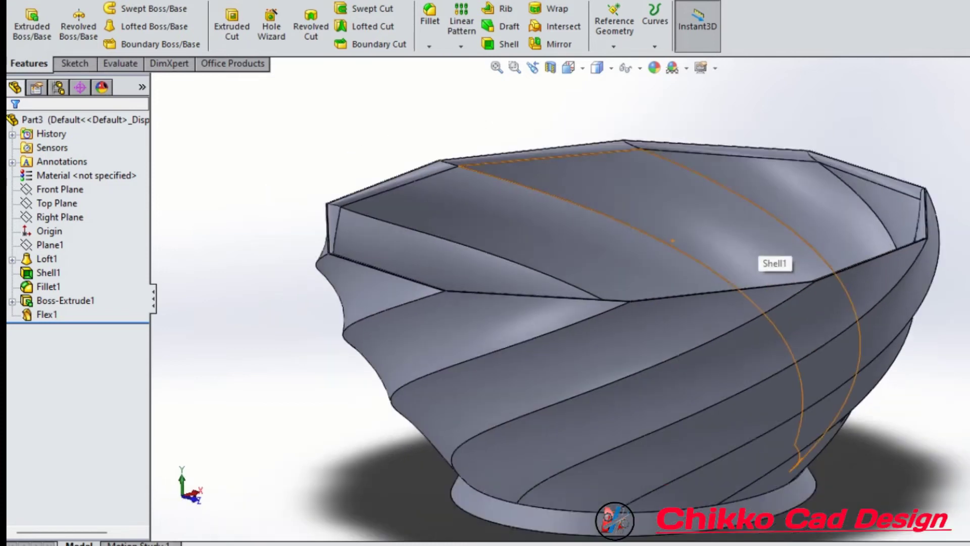
pyautogui.scroll(3, 758, 252)
pyautogui.scroll(2, 758, 253)
pyautogui.moveTo(657, 303); pyautogui.dragTo(657, 273, button='middle')
pyautogui.moveTo(606, 303)
pyautogui.mouseDown(button='middle')
pyautogui.moveTo(576, 364)
pyautogui.moveTo(586, 324)
pyautogui.mouseUp(button='middle')
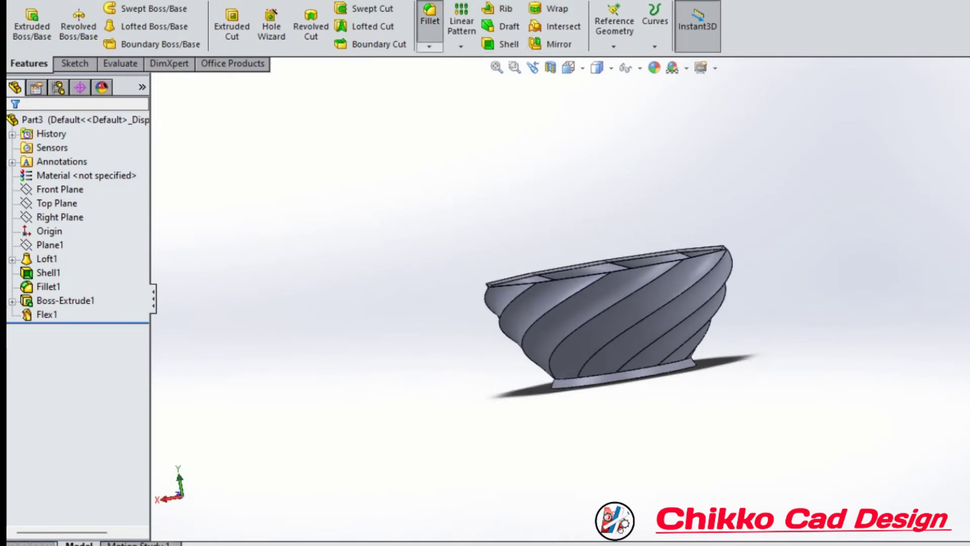
pyautogui.click(431, 23)
pyautogui.click(619, 303)
pyautogui.scroll(-5, 613, 294)
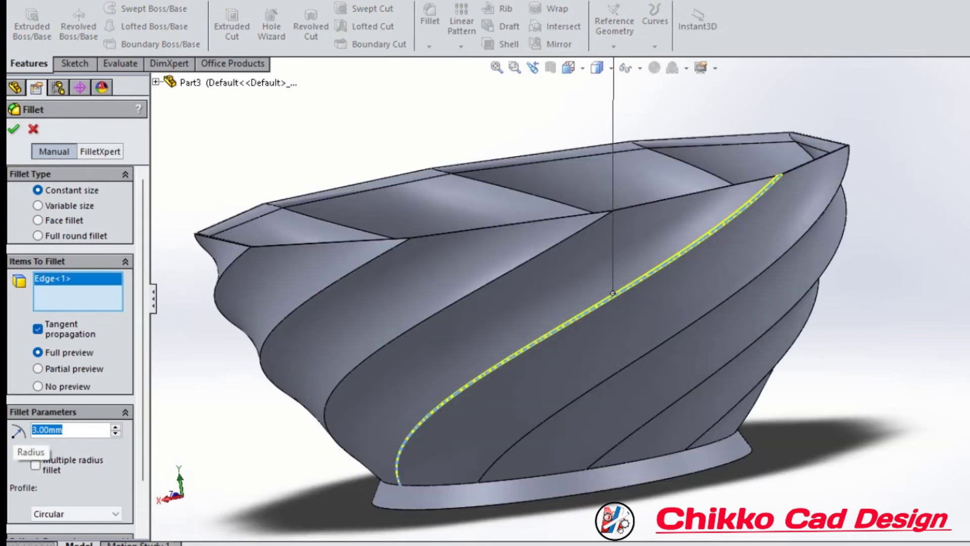
pyautogui.write('4')
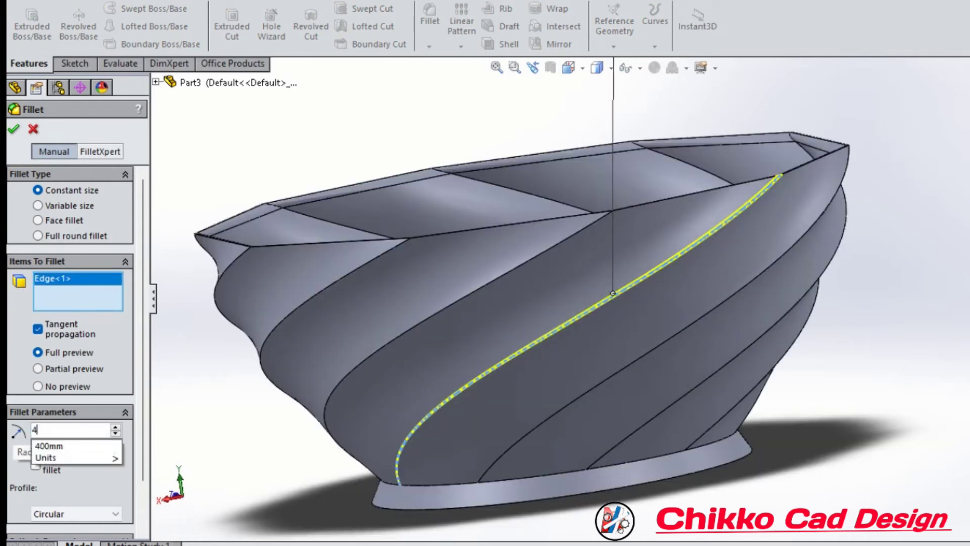
pyautogui.press('Return')
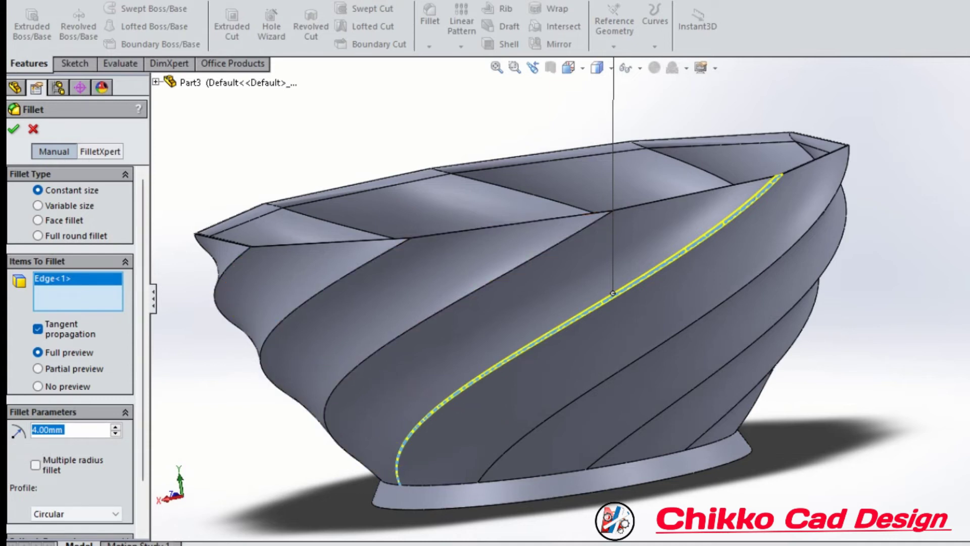
# Add the remaining spiral edges, up to all ten, to the 4 mm fillet and accept it
pyautogui.click(429, 316)
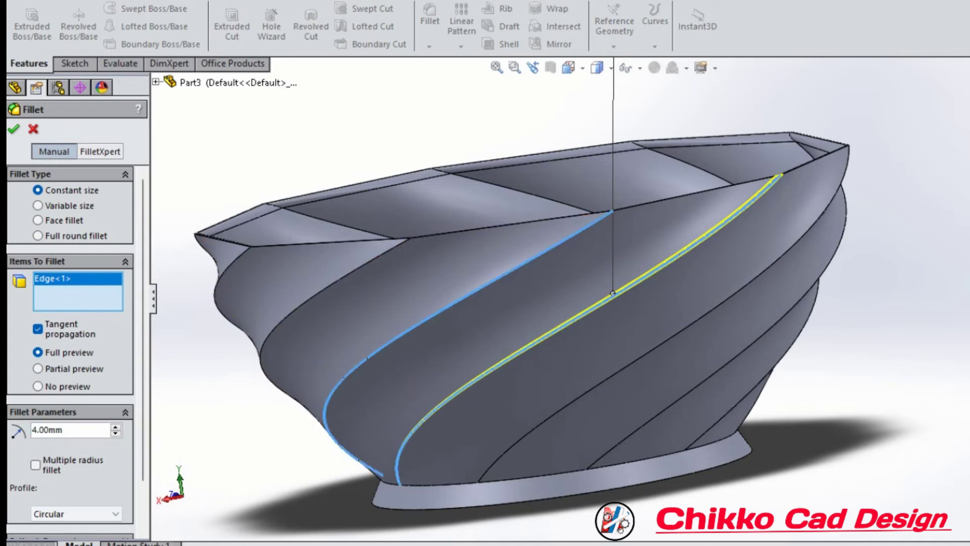
pyautogui.click(430, 313)
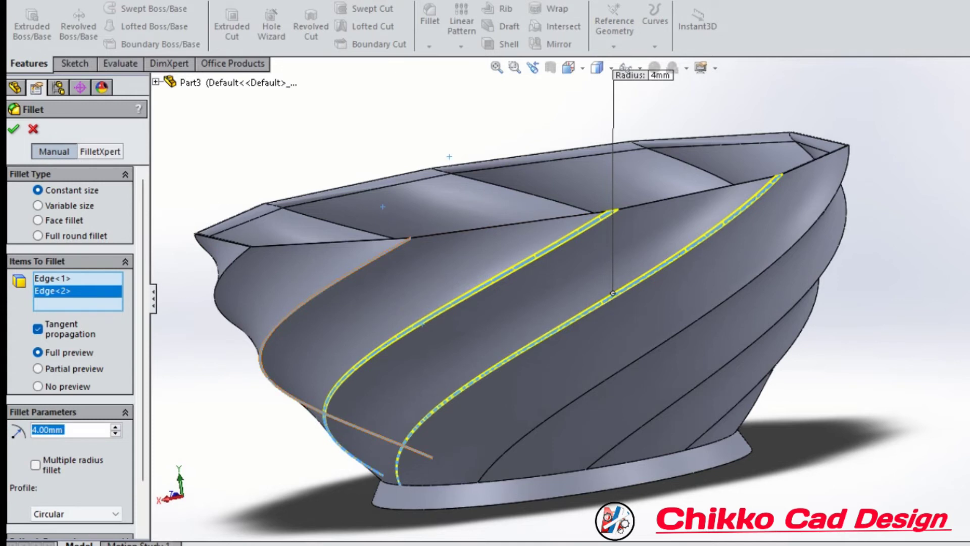
pyautogui.click(354, 265)
pyautogui.moveTo(354, 265); pyautogui.dragTo(480, 273, button='middle')
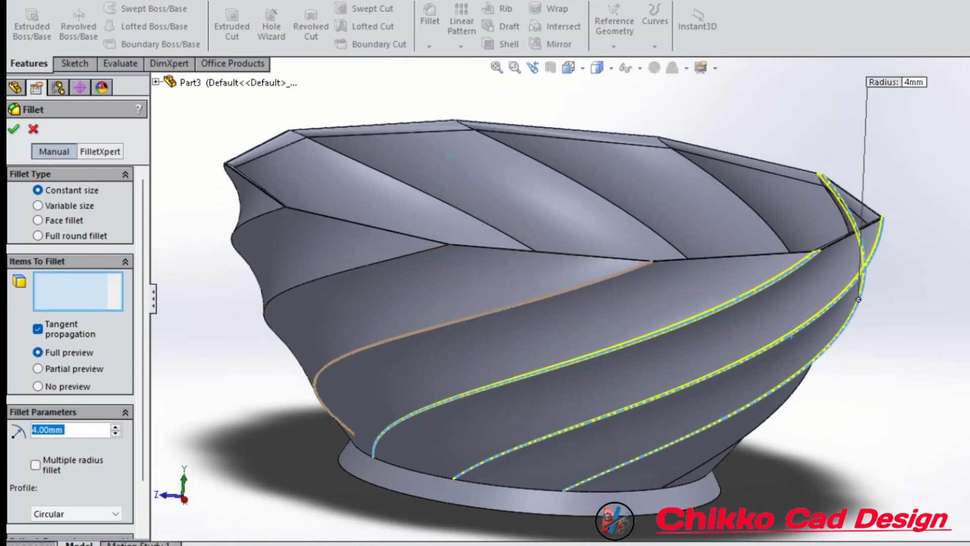
pyautogui.click(404, 336)
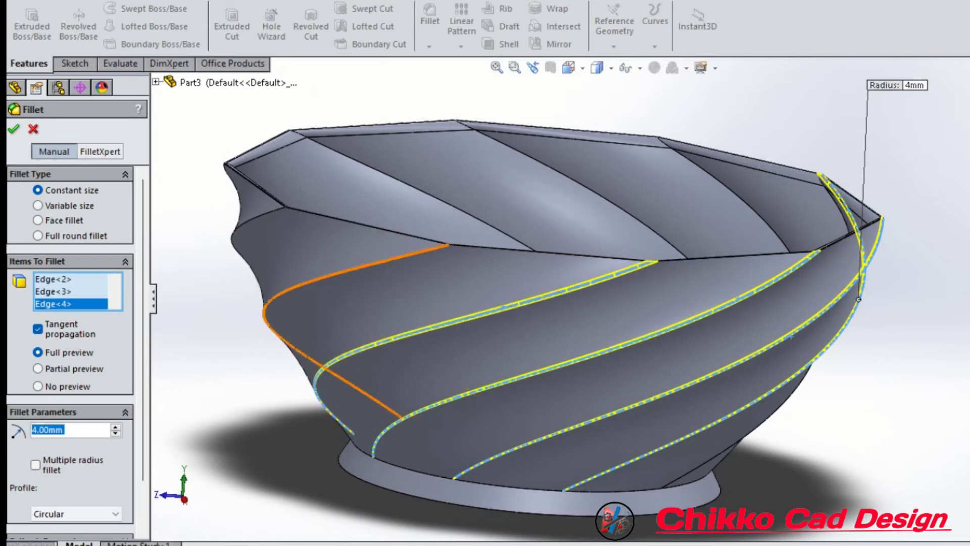
pyautogui.moveTo(328, 283); pyautogui.dragTo(506, 328, button='middle')
pyautogui.click(505, 328)
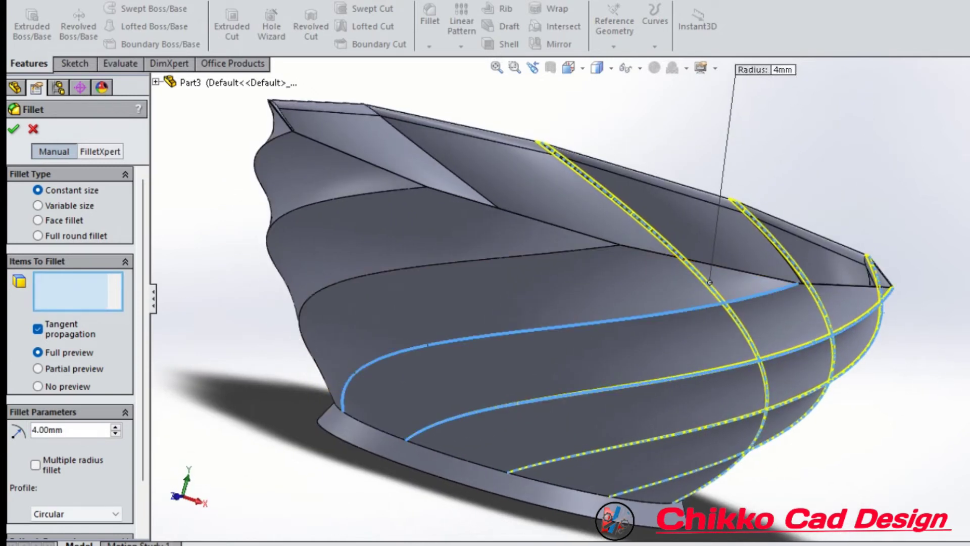
pyautogui.click(455, 260)
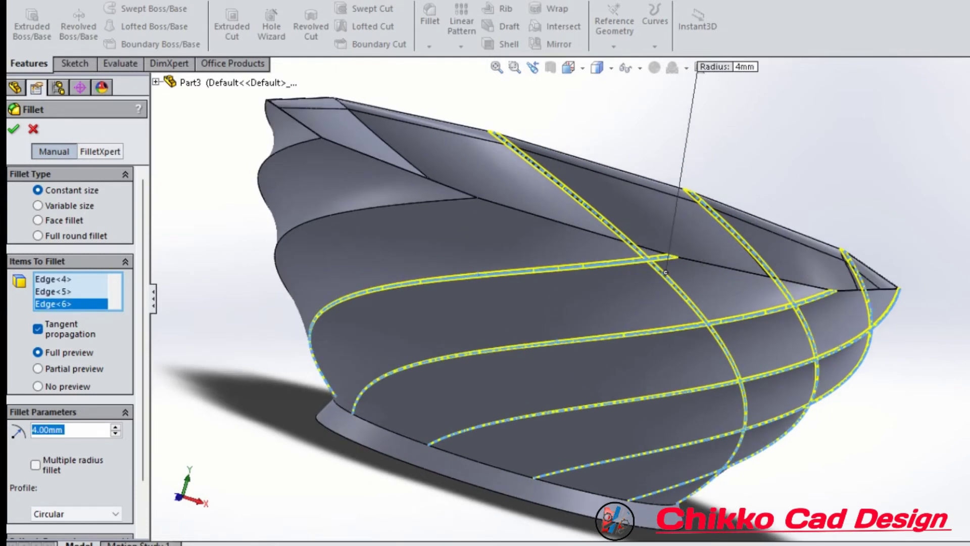
pyautogui.moveTo(511, 330); pyautogui.dragTo(519, 271, button='middle')
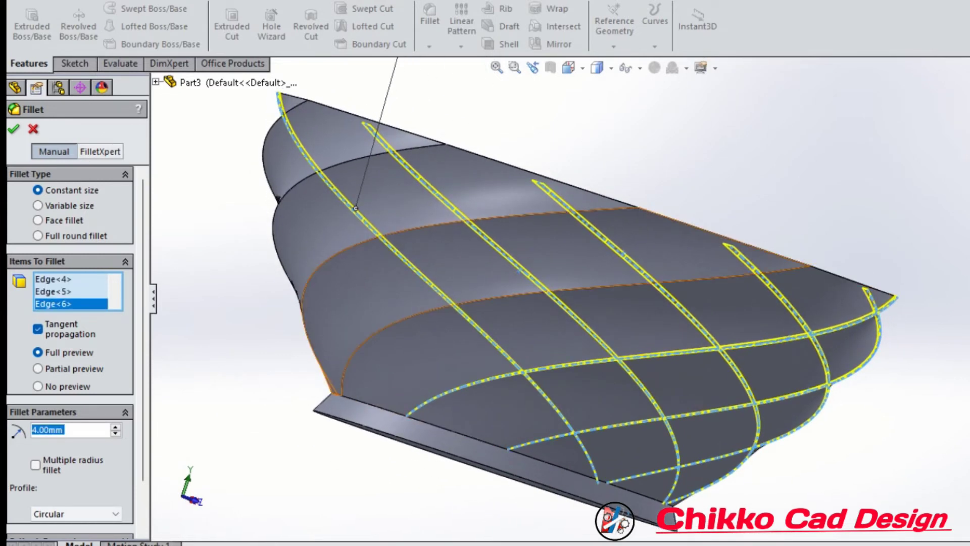
pyautogui.click(519, 291)
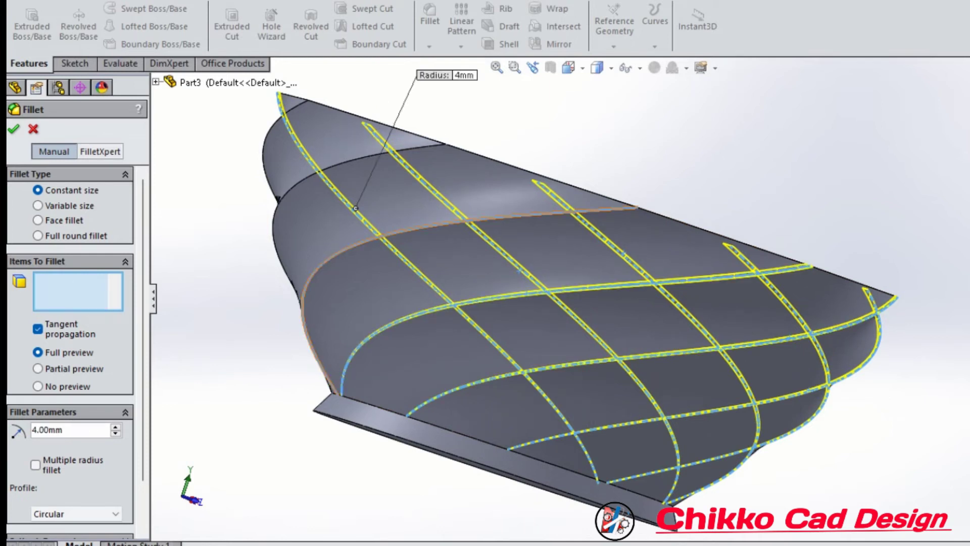
pyautogui.scroll(-3, 520, 272)
pyautogui.moveTo(520, 272); pyautogui.dragTo(444, 335, button='middle')
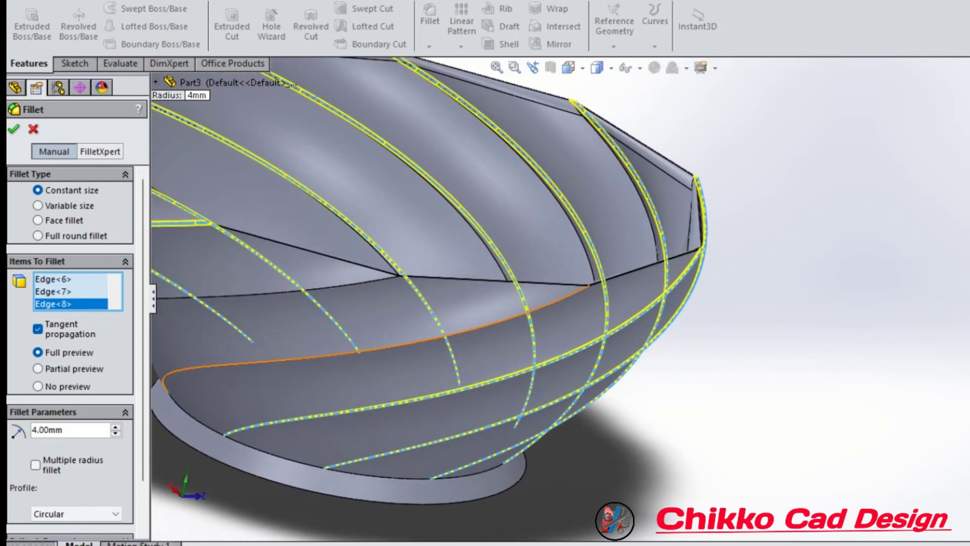
pyautogui.press('Escape')
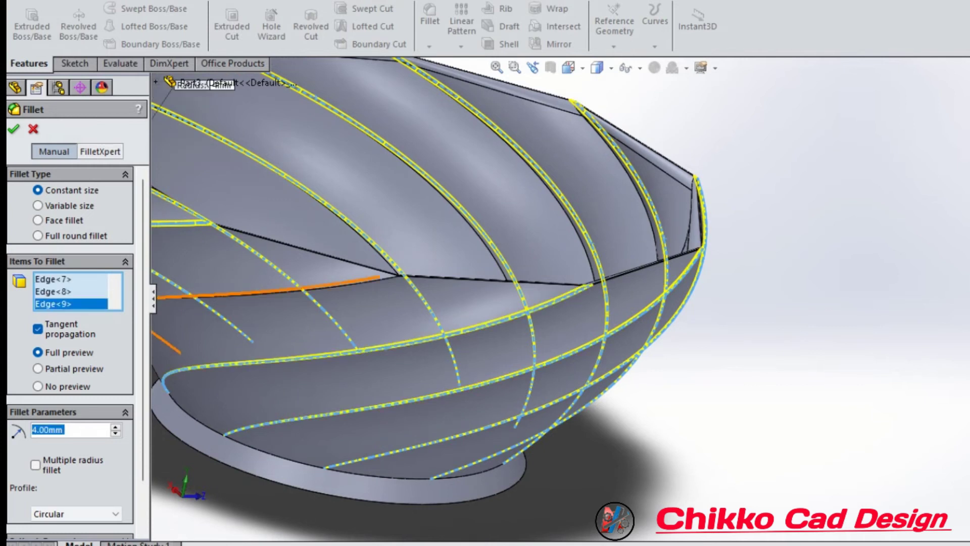
pyautogui.click(252, 311)
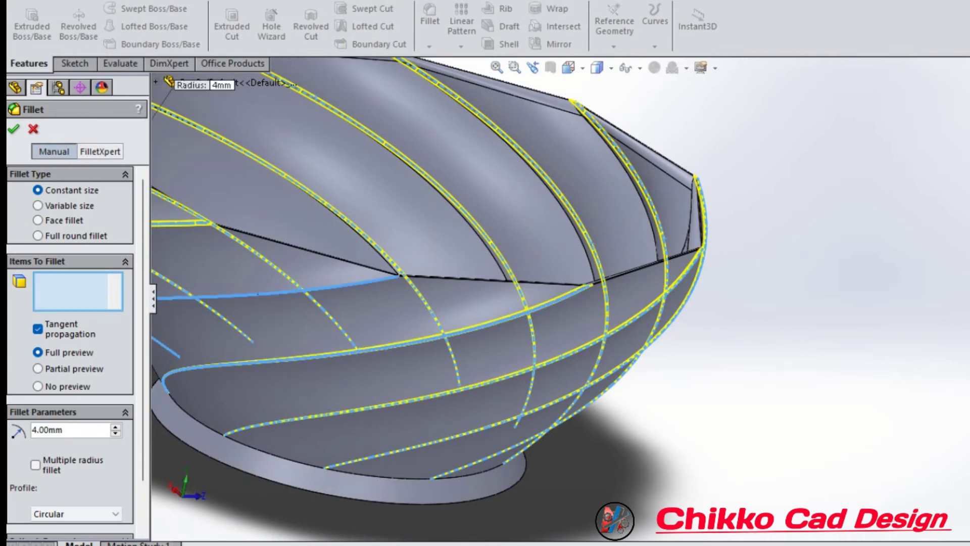
pyautogui.click(278, 289)
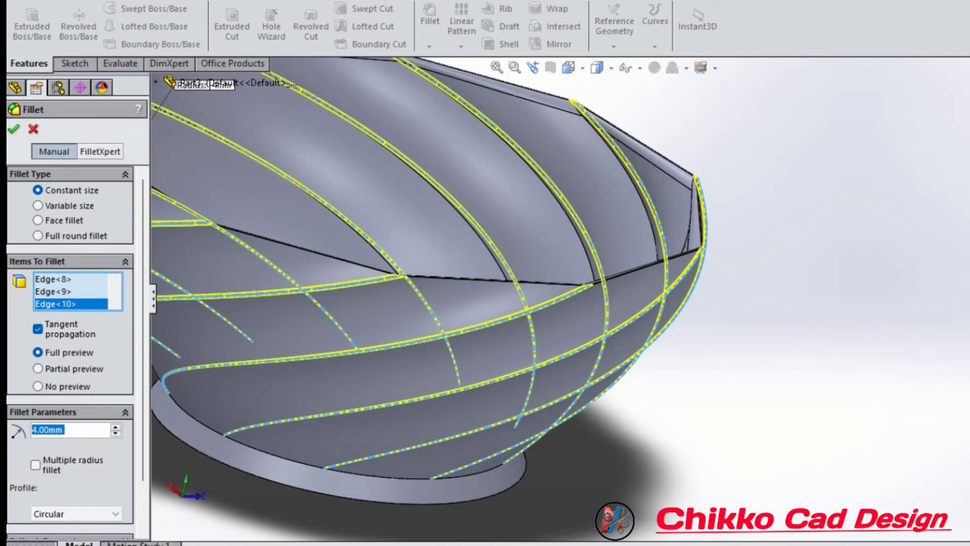
pyautogui.moveTo(278, 289); pyautogui.dragTo(303, 273, button='middle')
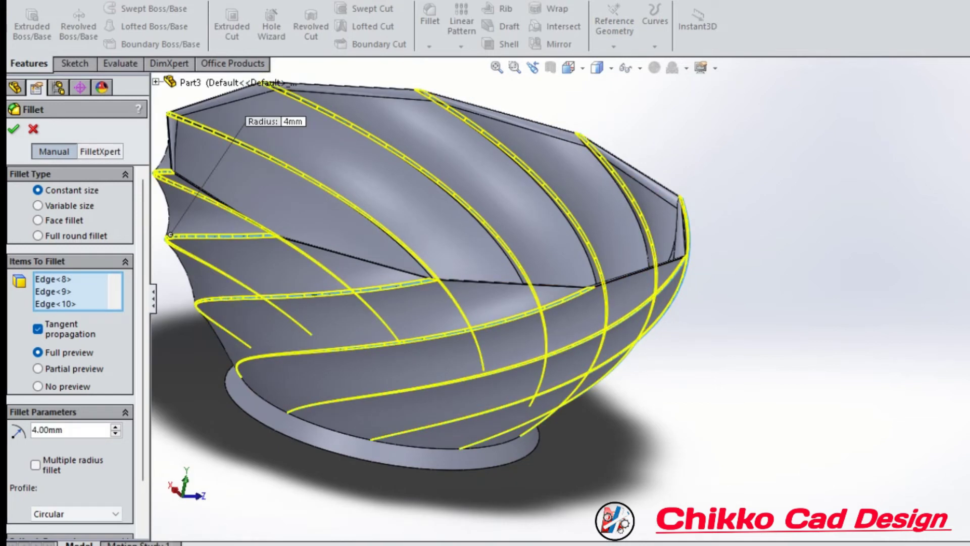
pyautogui.press('Return')
# Inspect the bowl from below and from the front, then confirm the Fillet2 rounding
pyautogui.moveTo(419, 303)
pyautogui.mouseDown(button='middle')
pyautogui.moveTo(420, 151)
pyautogui.moveTo(565, 281)
pyautogui.mouseUp(button='middle')
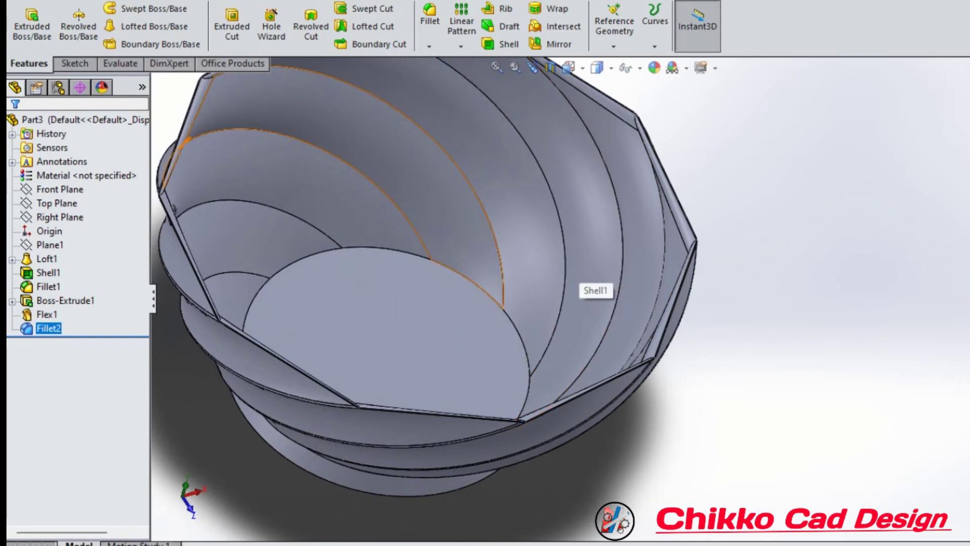
pyautogui.hotkey('ctrl', '1')
pyautogui.scroll(3, 637, 377)
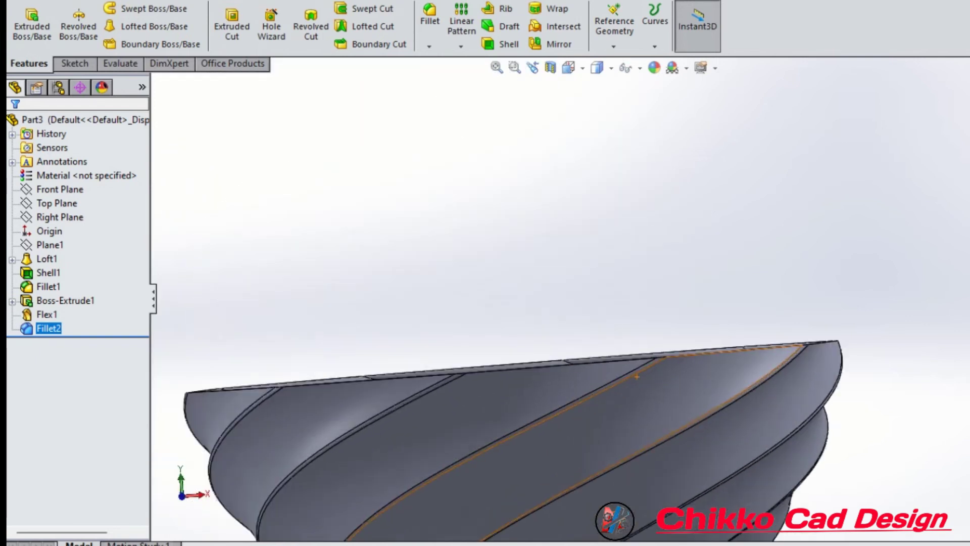
pyautogui.scroll(-5, 637, 377)
pyautogui.scroll(5, 642, 404)
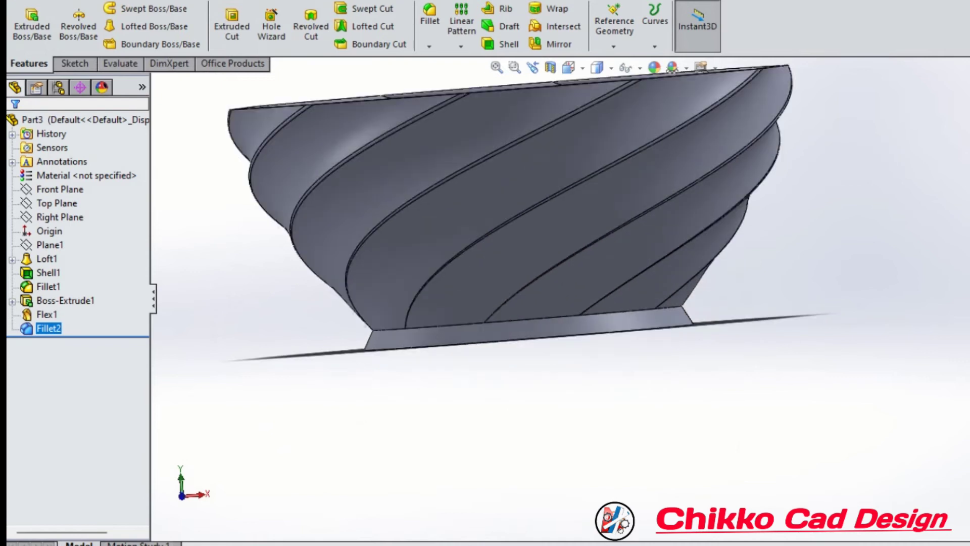
pyautogui.scroll(2, 534, 318)
pyautogui.click(534, 319)
pyautogui.moveTo(534, 320); pyautogui.dragTo(523, 342, button='middle')
pyautogui.press('Escape')
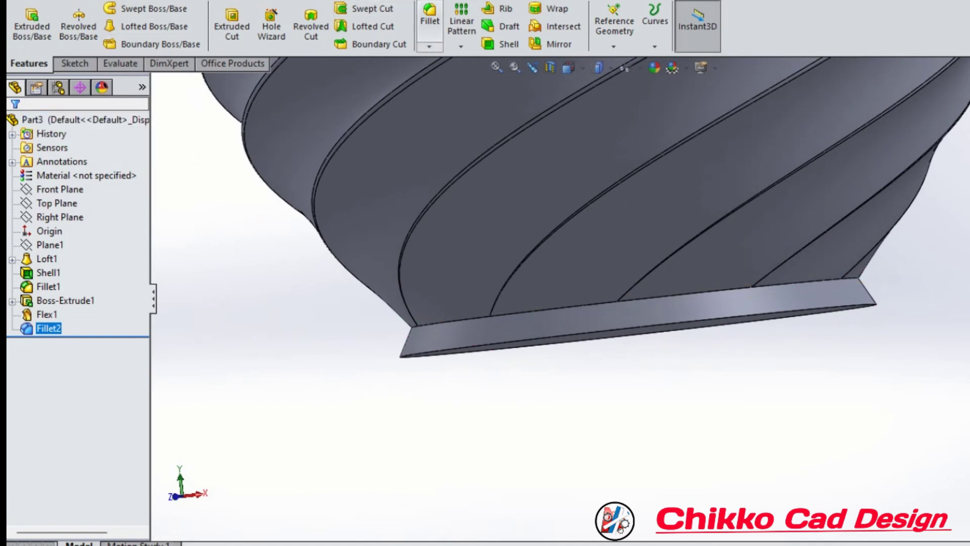
pyautogui.click(430, 18)
pyautogui.press('Return')
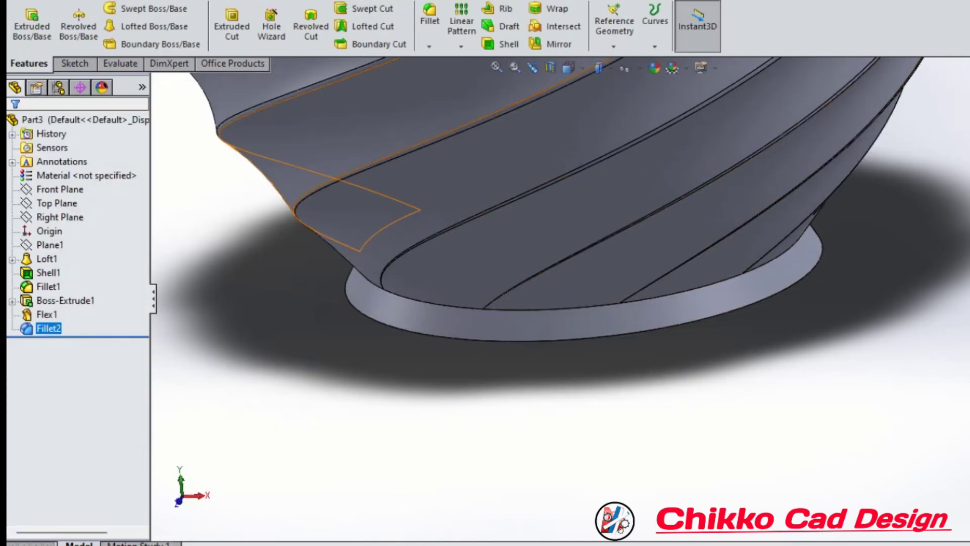
# Fillet the edge where the foot joins the bowl with a 12 mm radius
pyautogui.click(430, 17)
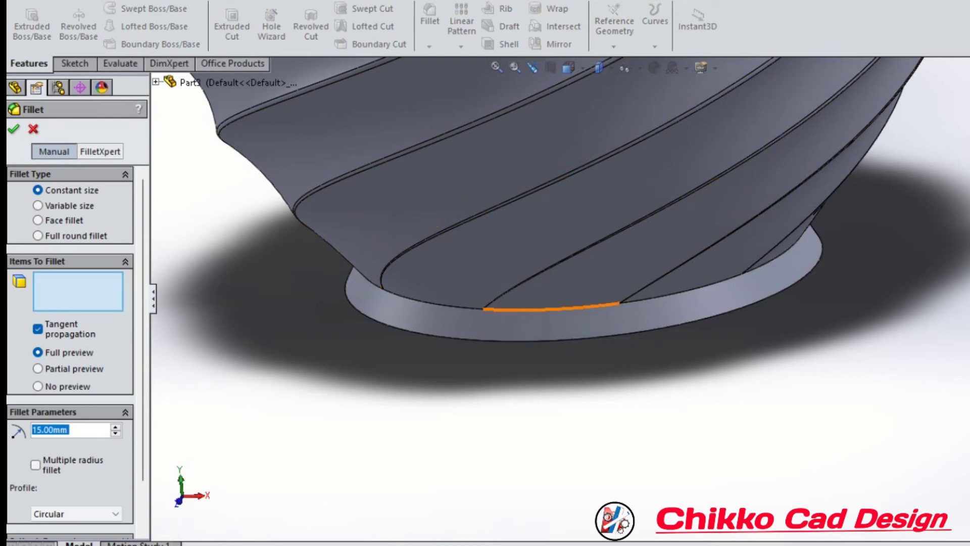
pyautogui.click(579, 307)
pyautogui.click(579, 307)
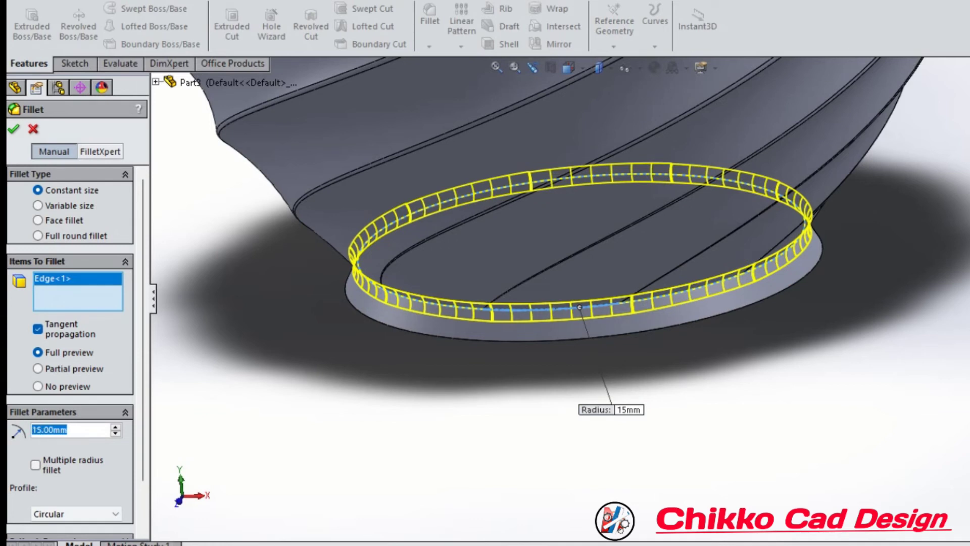
pyautogui.write('12')
pyautogui.press('Return')
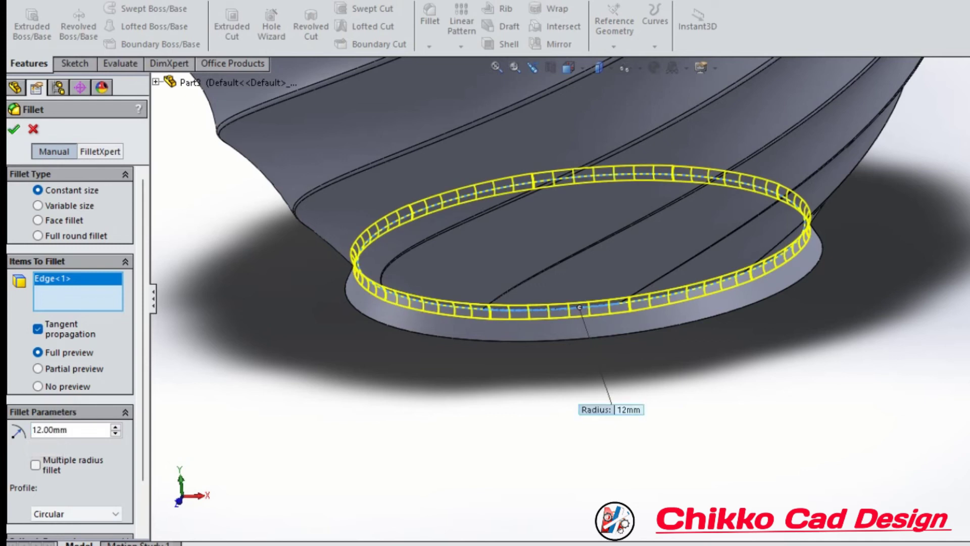
pyautogui.press('Return')
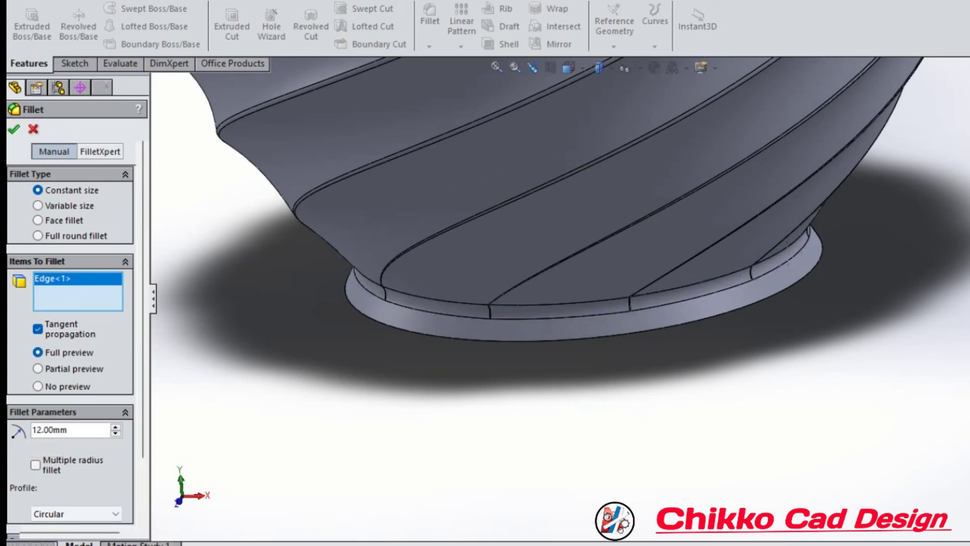
pyautogui.moveTo(753, 262)
pyautogui.mouseDown(button='middle')
pyautogui.moveTo(798, 293)
pyautogui.moveTo(748, 302)
pyautogui.mouseUp(button='middle')
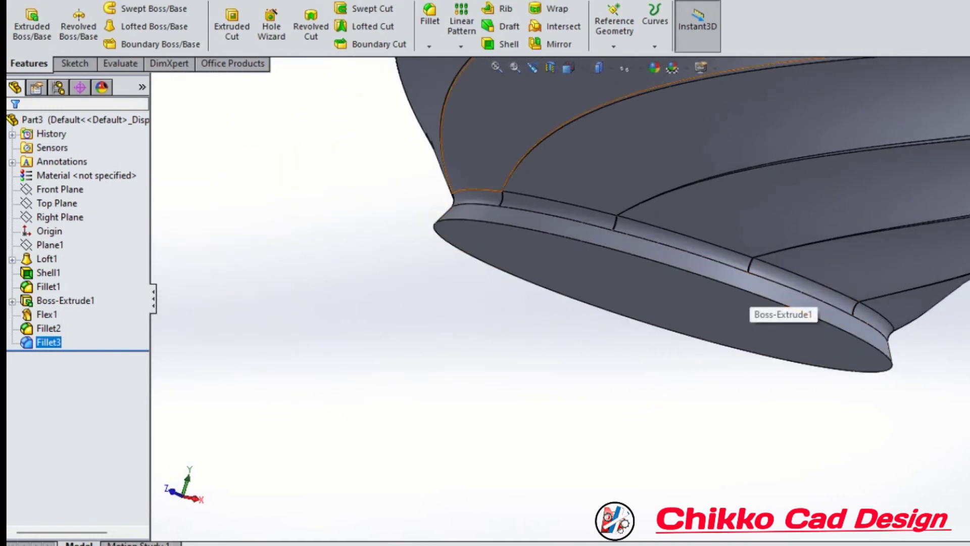
# Fillet the foot's bottom outer edge, changing the radius from 0.5 mm to 1 mm
pyautogui.click(429, 22)
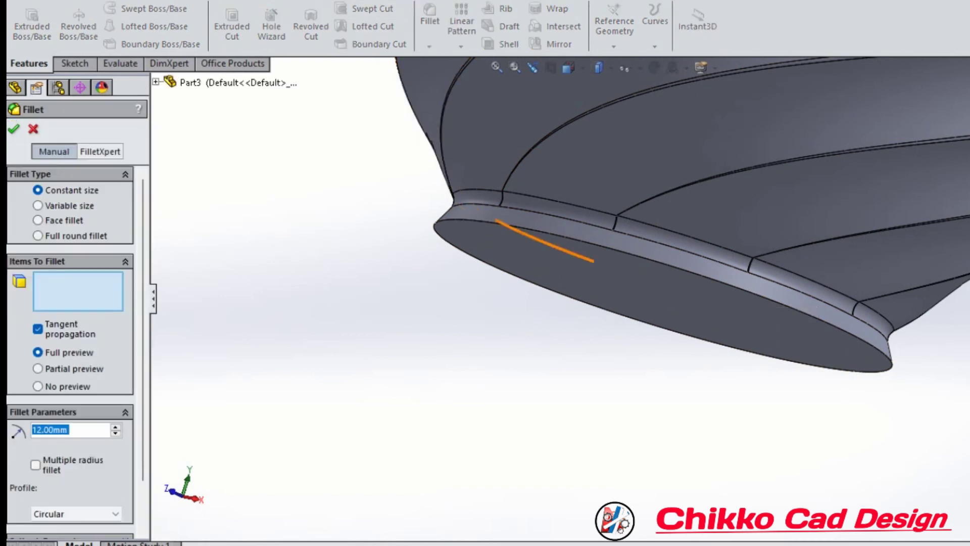
pyautogui.click(529, 230)
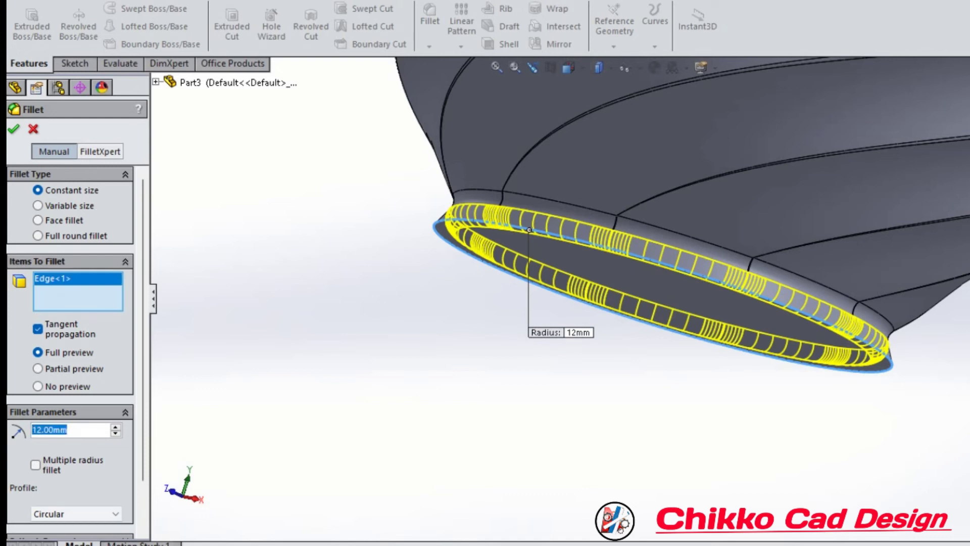
pyautogui.write('0.5')
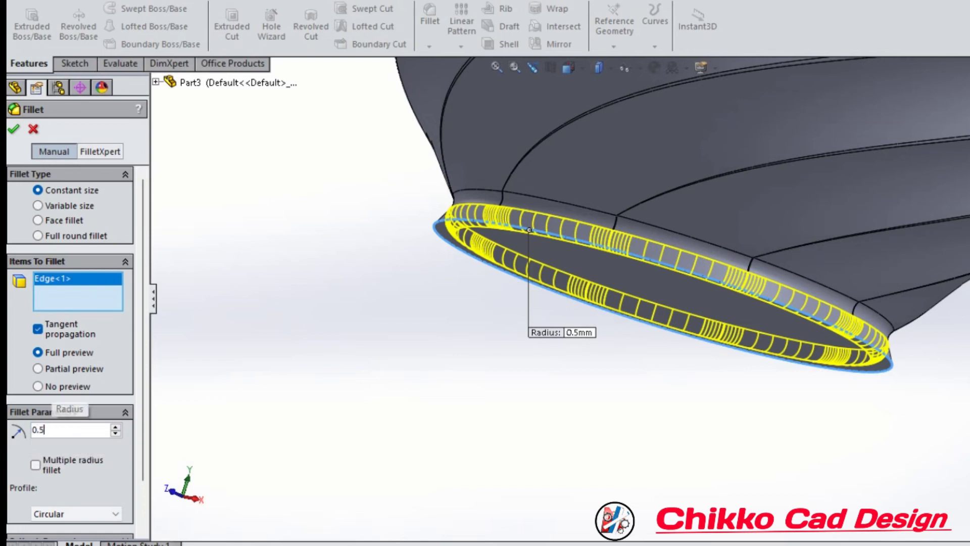
pyautogui.press('Return')
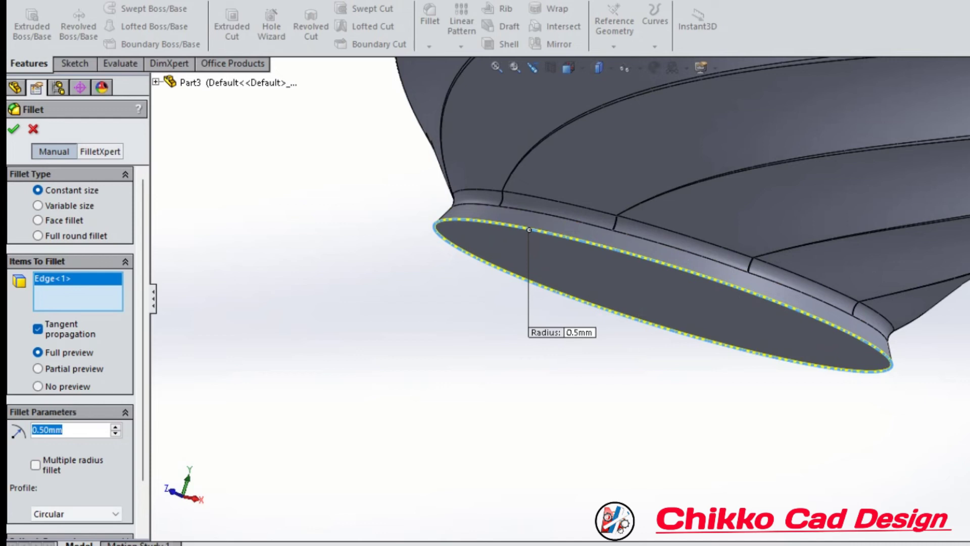
pyautogui.write('1')
pyautogui.press('Return')
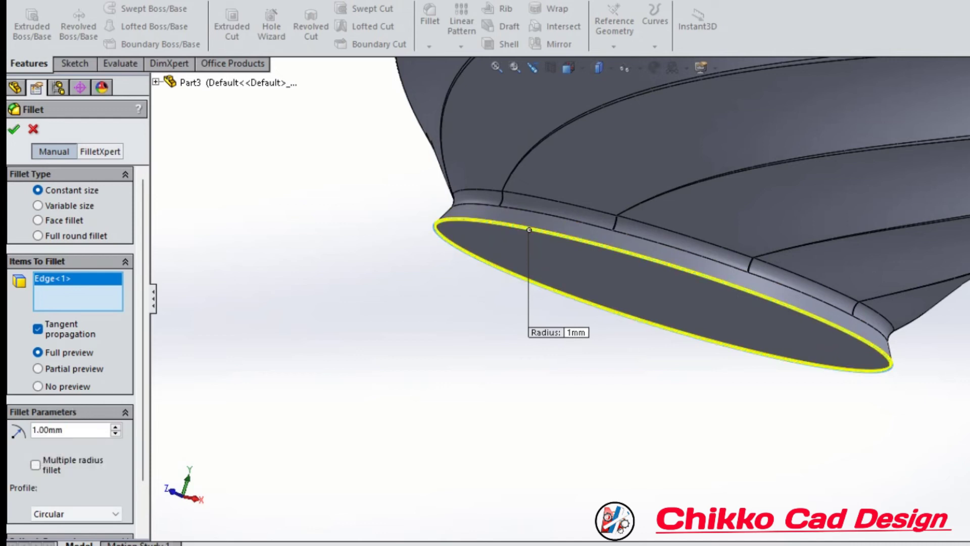
pyautogui.press('Return')
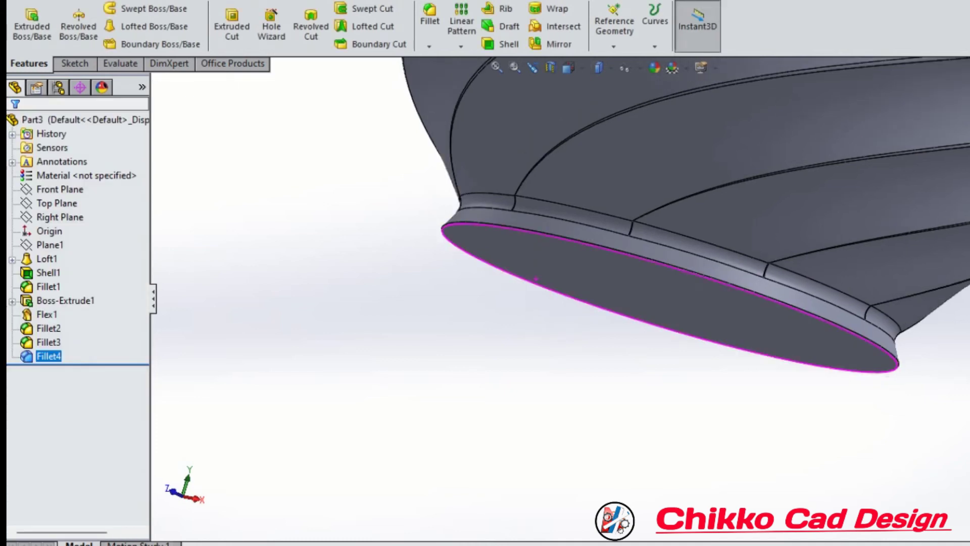
# Orbit around the finished bowl, then set the view orientation to Isometric
pyautogui.moveTo(556, 303); pyautogui.dragTo(525, 350, button='middle')
pyautogui.moveTo(556, 303); pyautogui.dragTo(536, 323, button='middle')
pyautogui.scroll(-3, 606, 303)
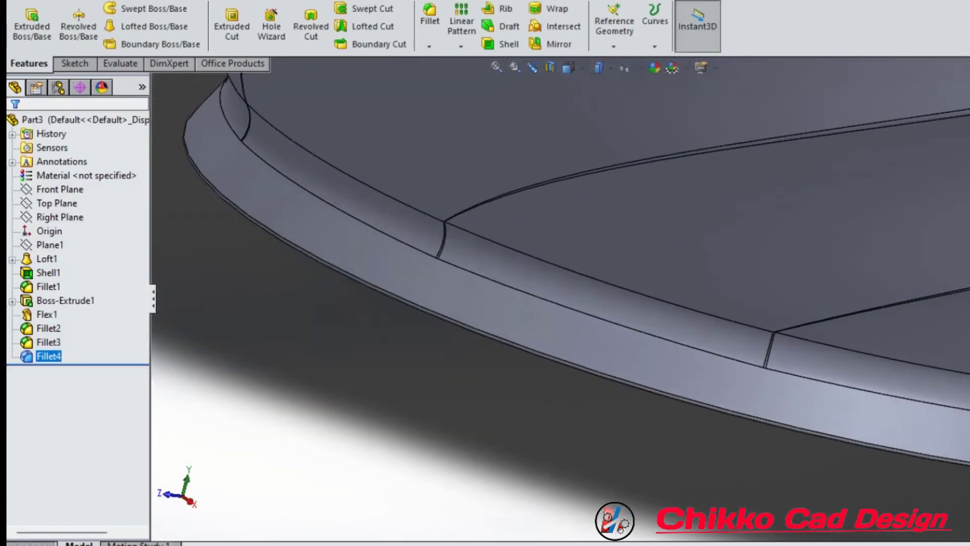
pyautogui.scroll(5, 607, 304)
pyautogui.scroll(5, 606, 303)
pyautogui.moveTo(632, 354); pyautogui.dragTo(632, 314, button='middle')
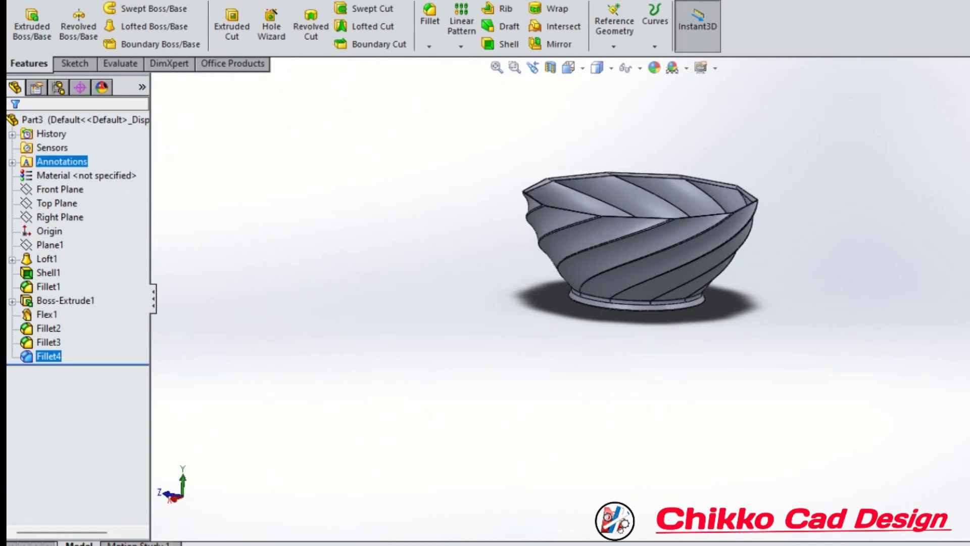
pyautogui.click(602, 68)
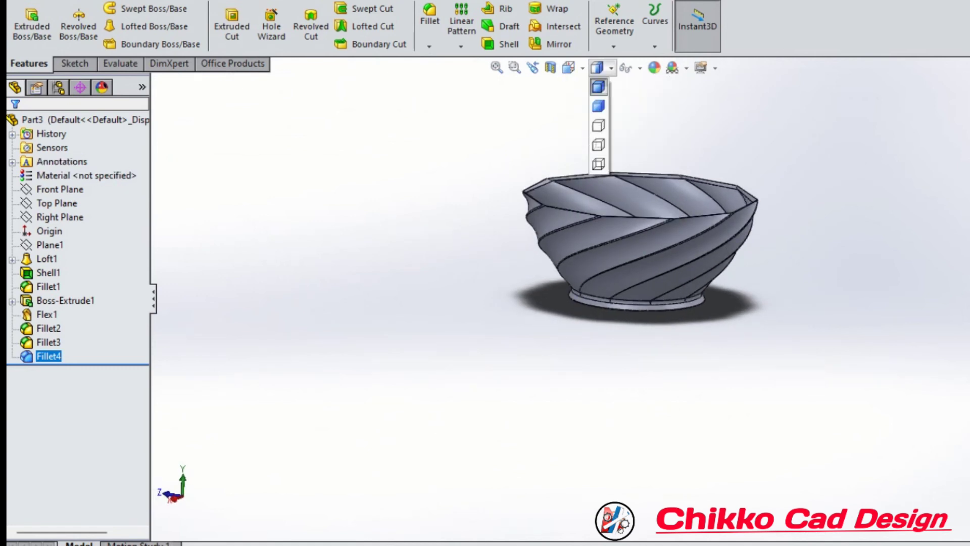
pyautogui.click(569, 68)
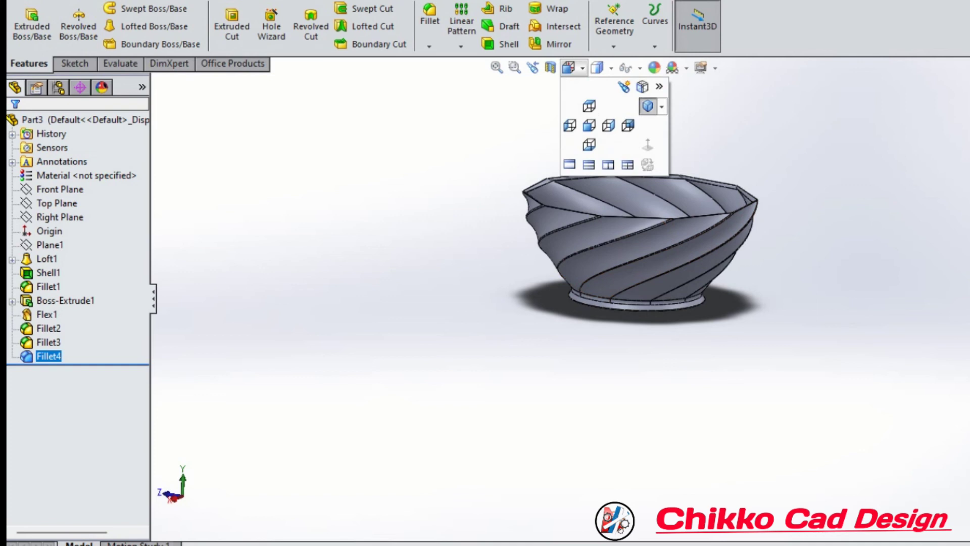
pyautogui.click(648, 106)
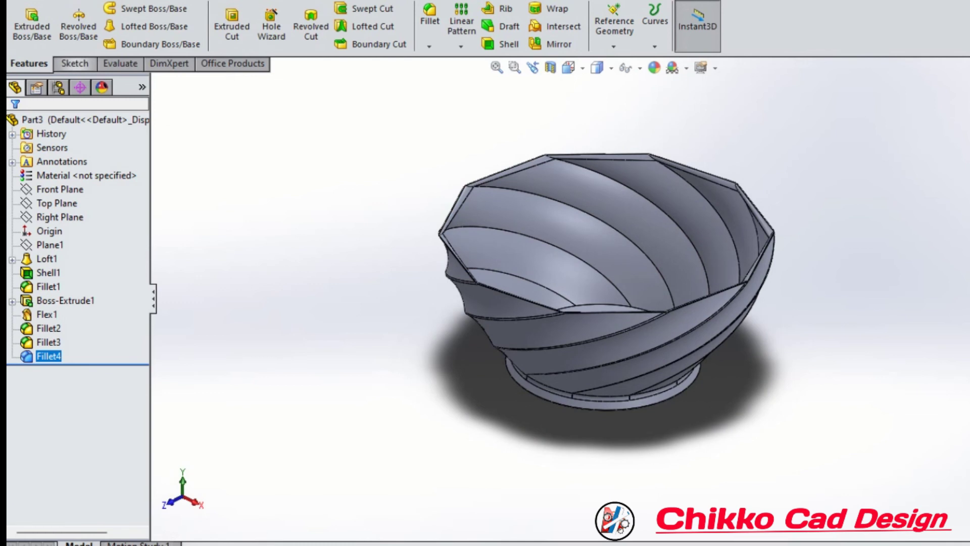
pyautogui.click(74, 64)
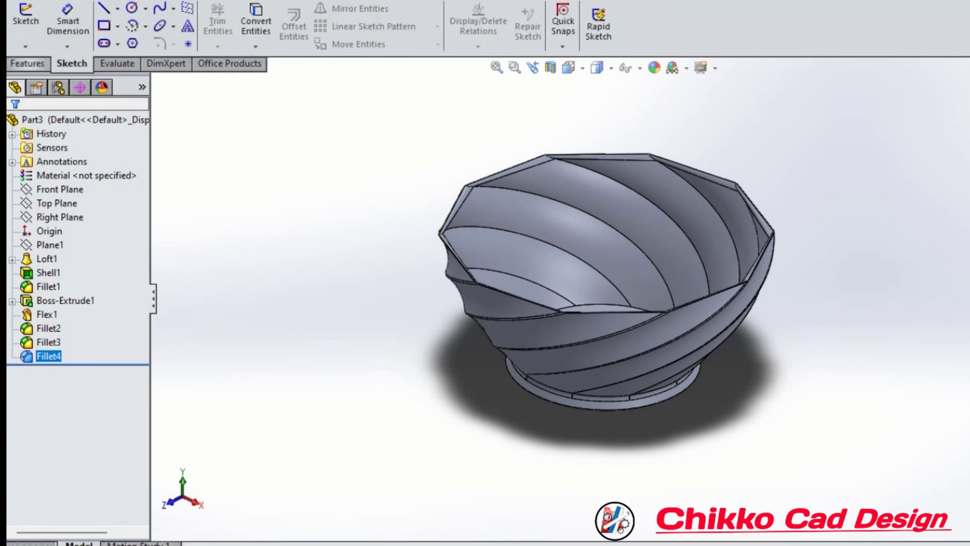
# Assign Glass from the Other Non-metals category as the part's material
pyautogui.click(86, 176)
pyautogui.rightClick(53, 175)
pyautogui.click(81, 181)
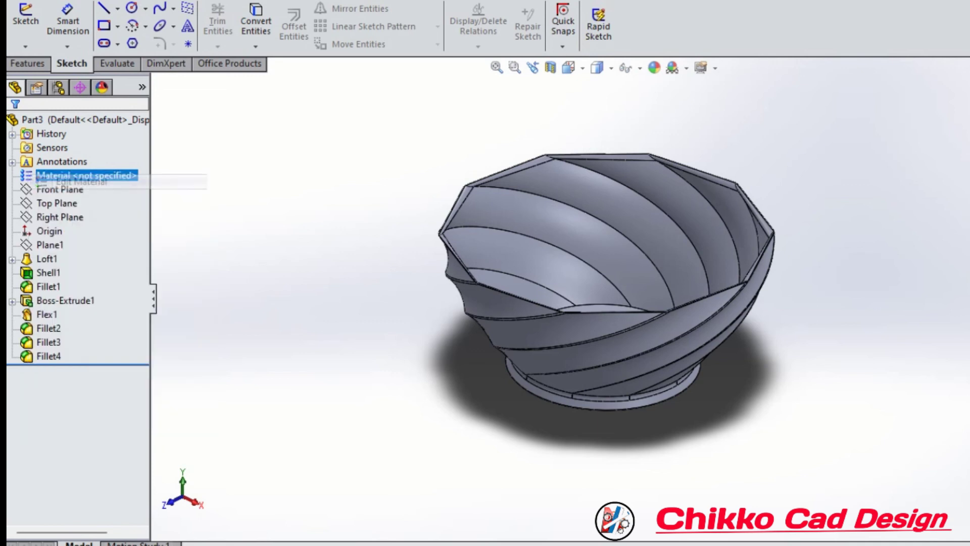
pyautogui.scroll(-2, 344, 273)
pyautogui.scroll(-5, 343, 273)
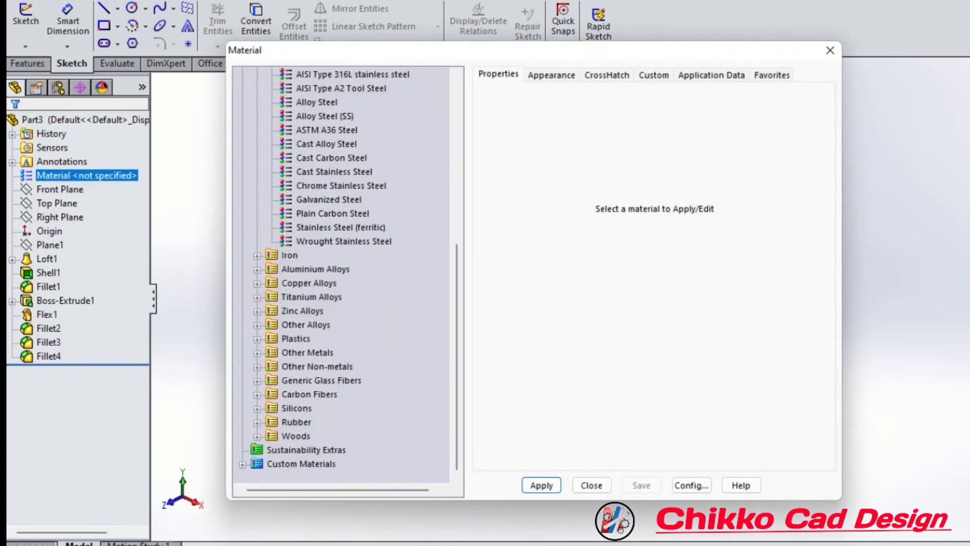
pyautogui.click(317, 366)
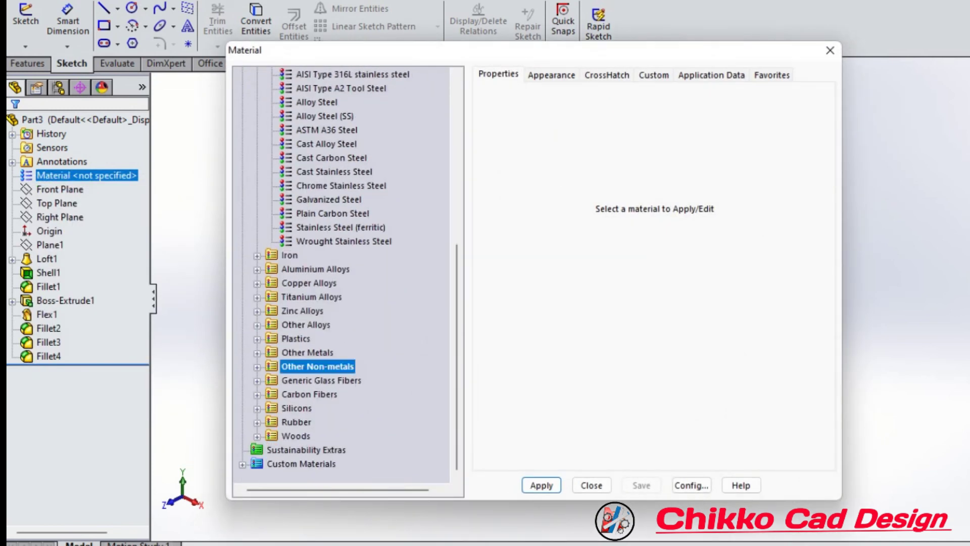
pyautogui.press('Right')
pyautogui.scroll(-2, 344, 273)
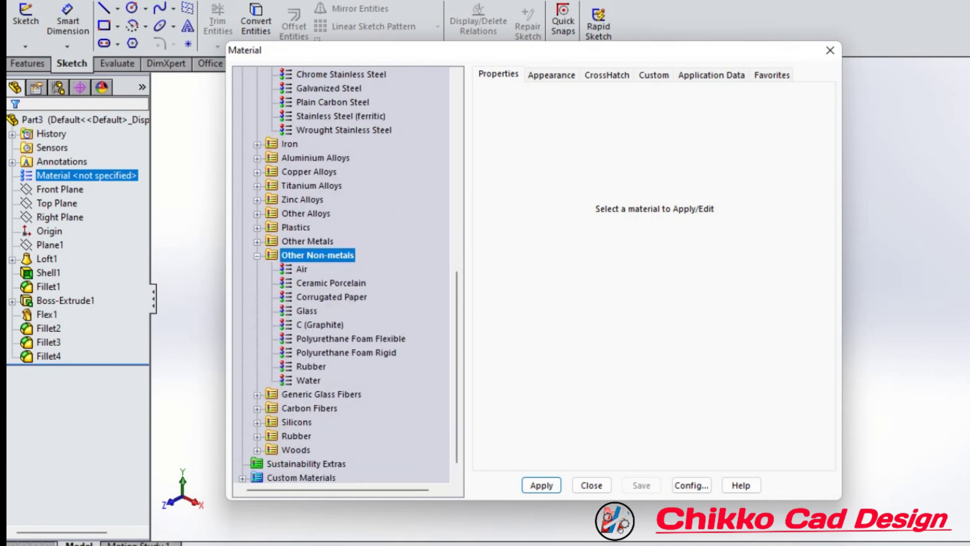
pyautogui.moveTo(320, 325)
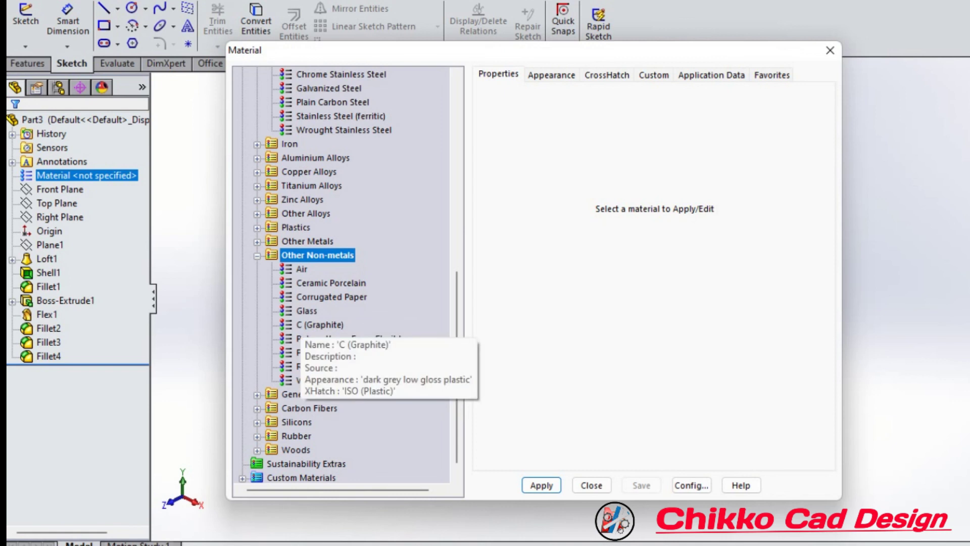
pyautogui.click(307, 311)
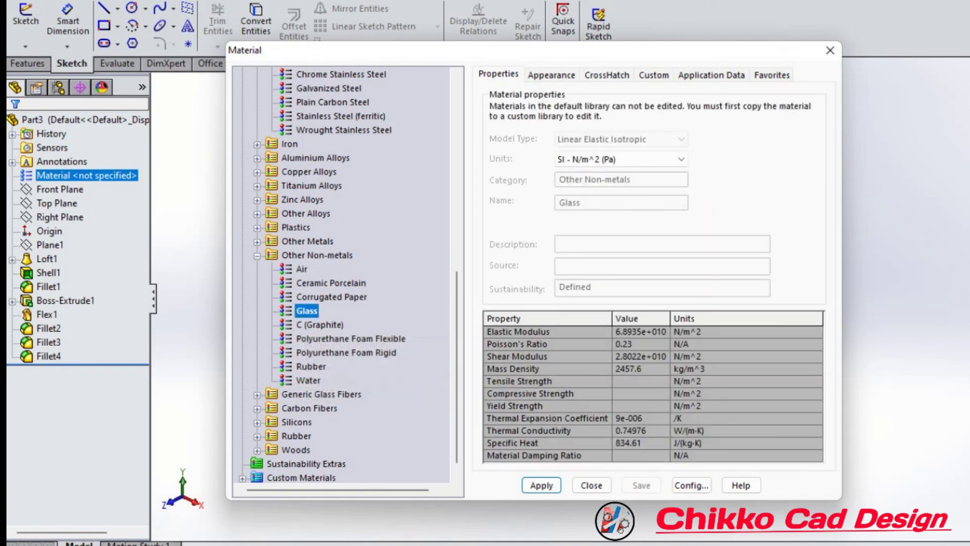
pyautogui.click(542, 485)
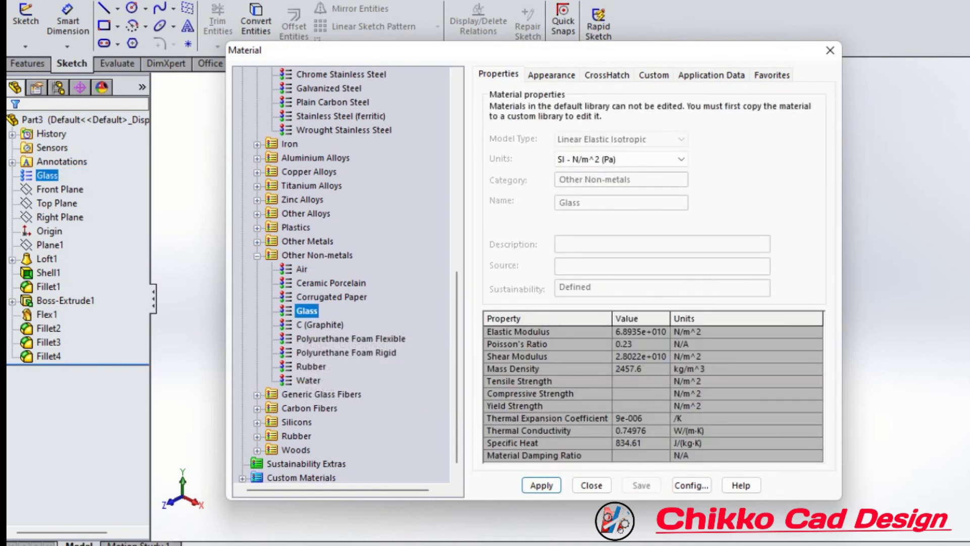
pyautogui.click(830, 50)
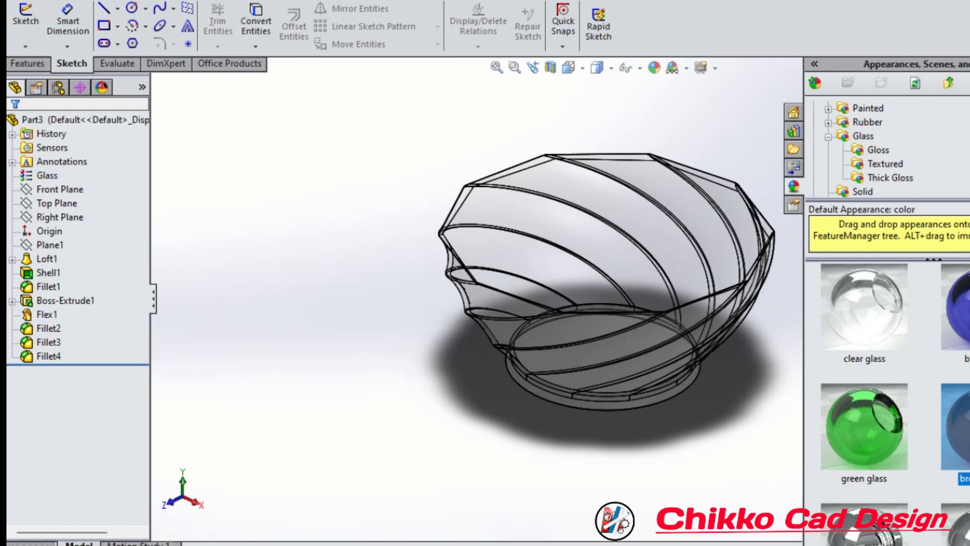
# Drag the brown glass appearance onto the bowl so the part looks like translucent glass
pyautogui.moveTo(956, 427); pyautogui.dragTo(652, 317)
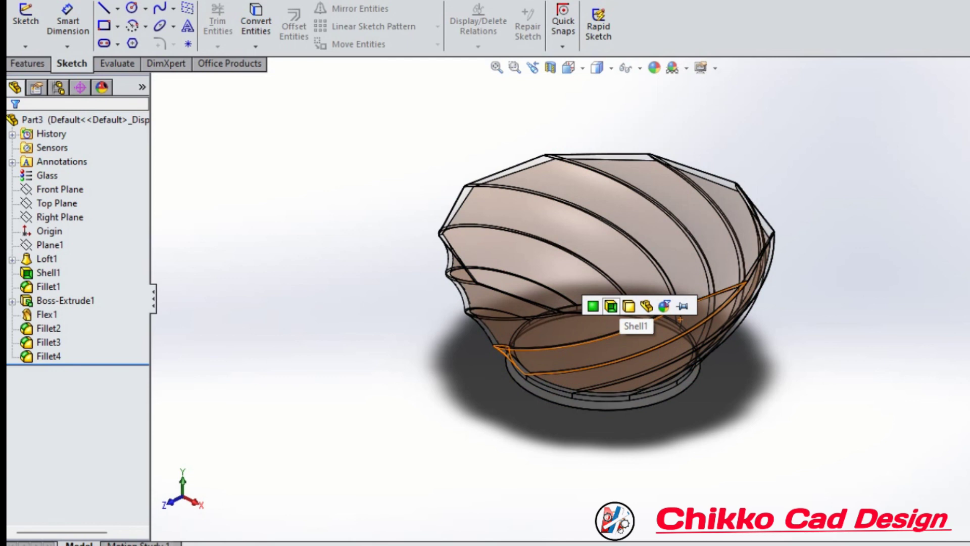
pyautogui.click(611, 306)
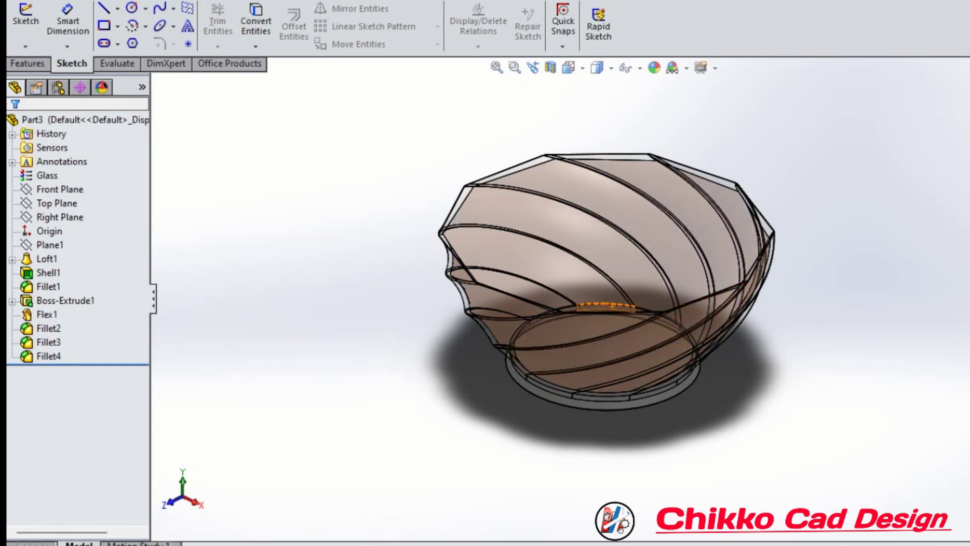